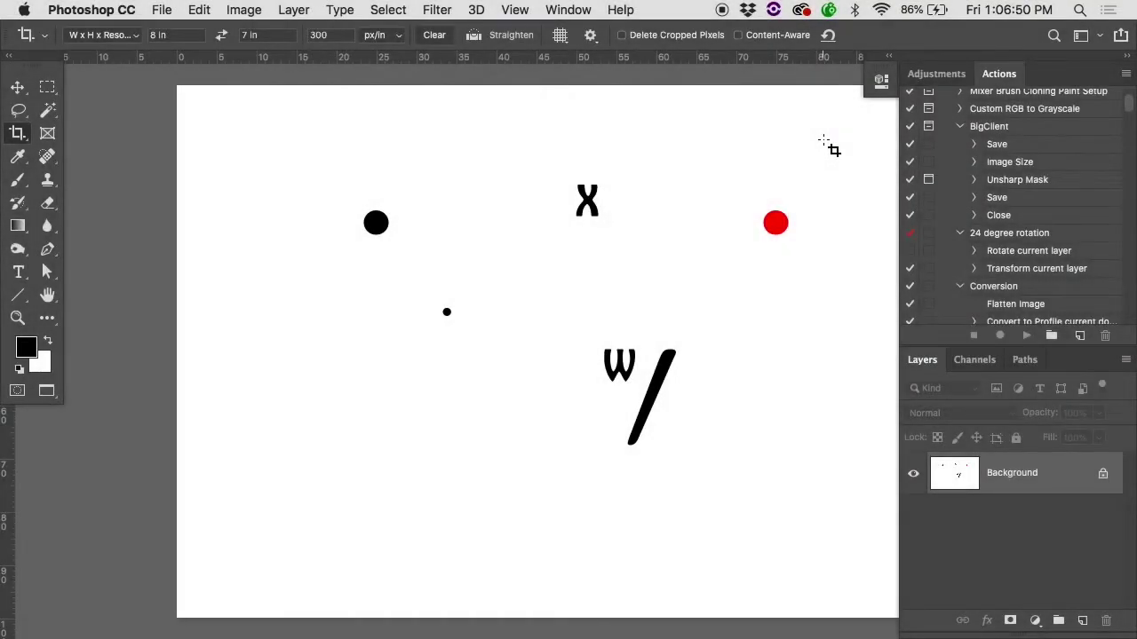
- Prepare the Clone Stamp at brush size 70, sampling Current & Below, on the dotted practice canvas
scroll(700, 294, right, 3)
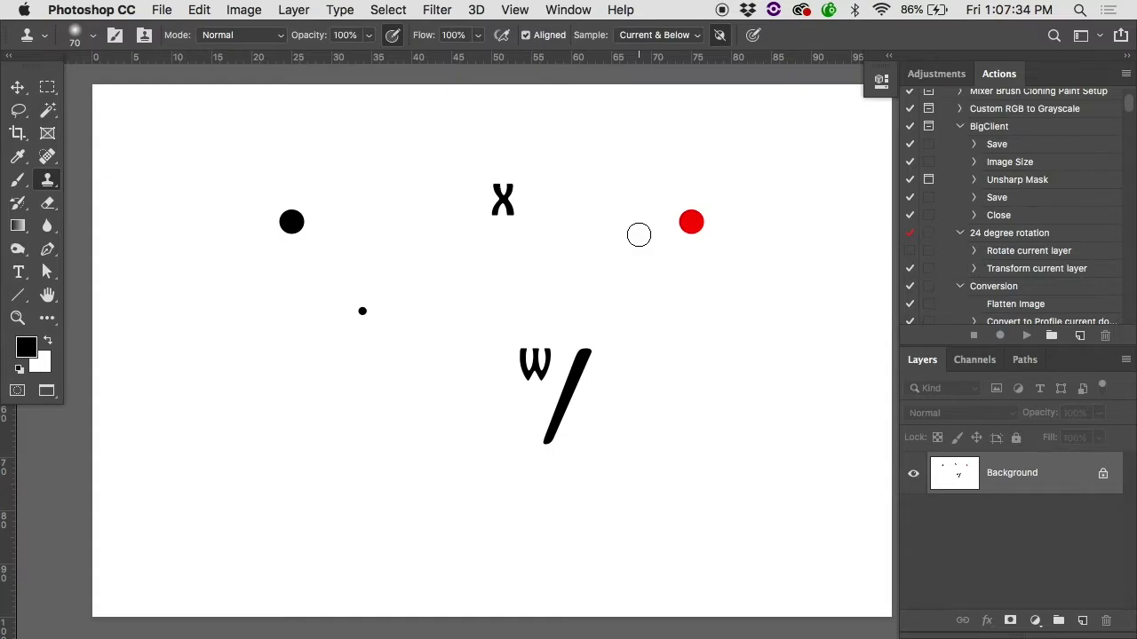
click(638, 234)
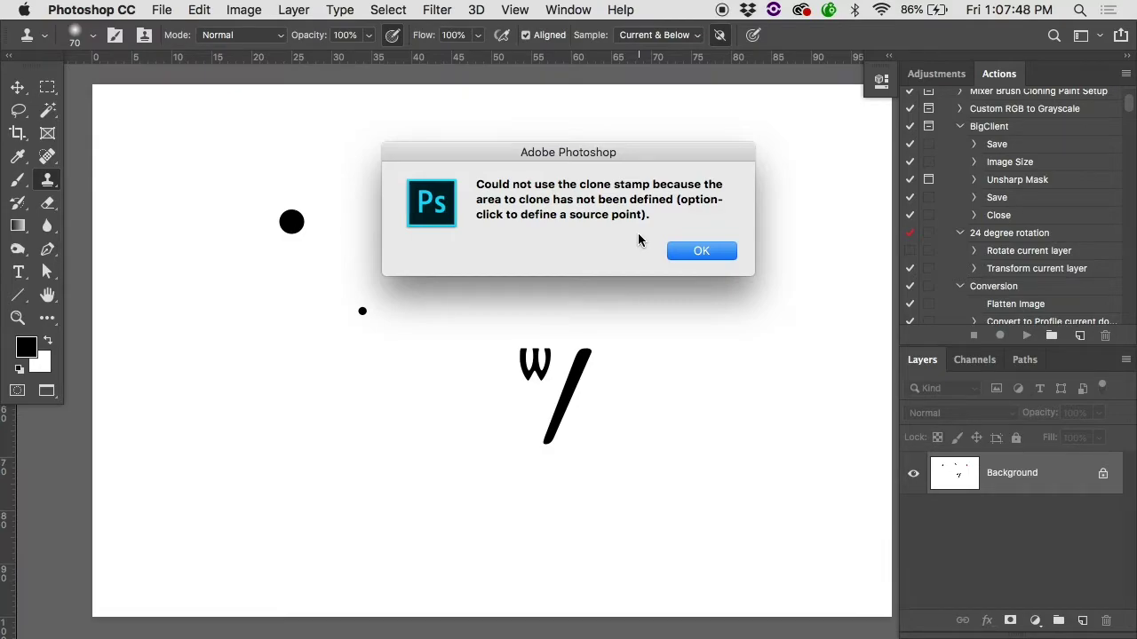
click(692, 253)
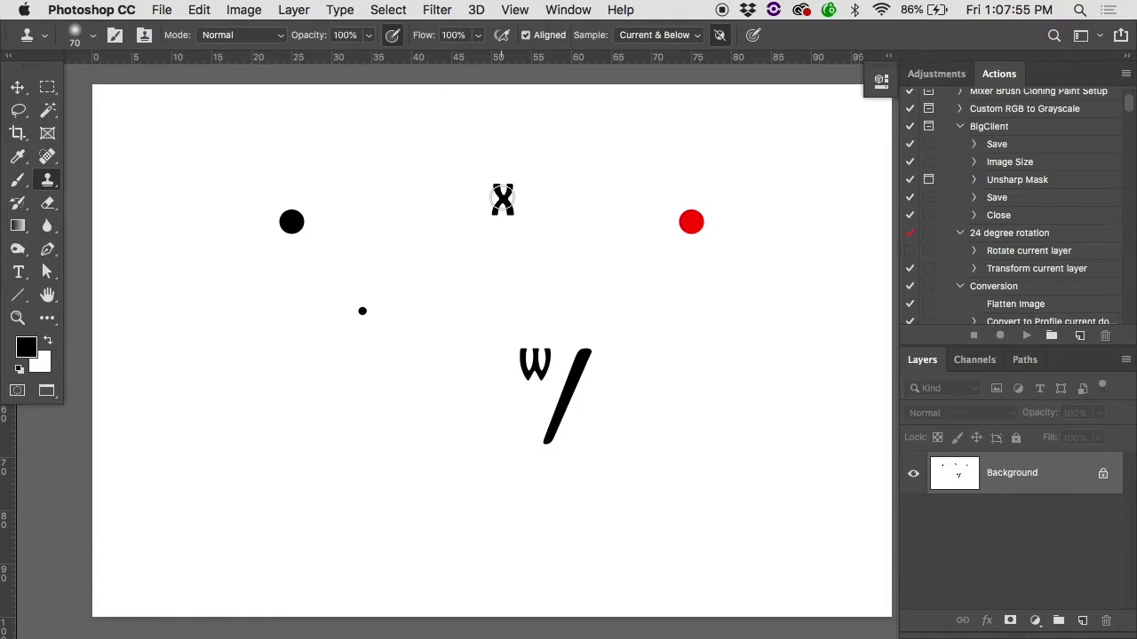
- Sample the X as the clone source and test-stamp over the original X
alt+click(503, 199)
click(503, 199)
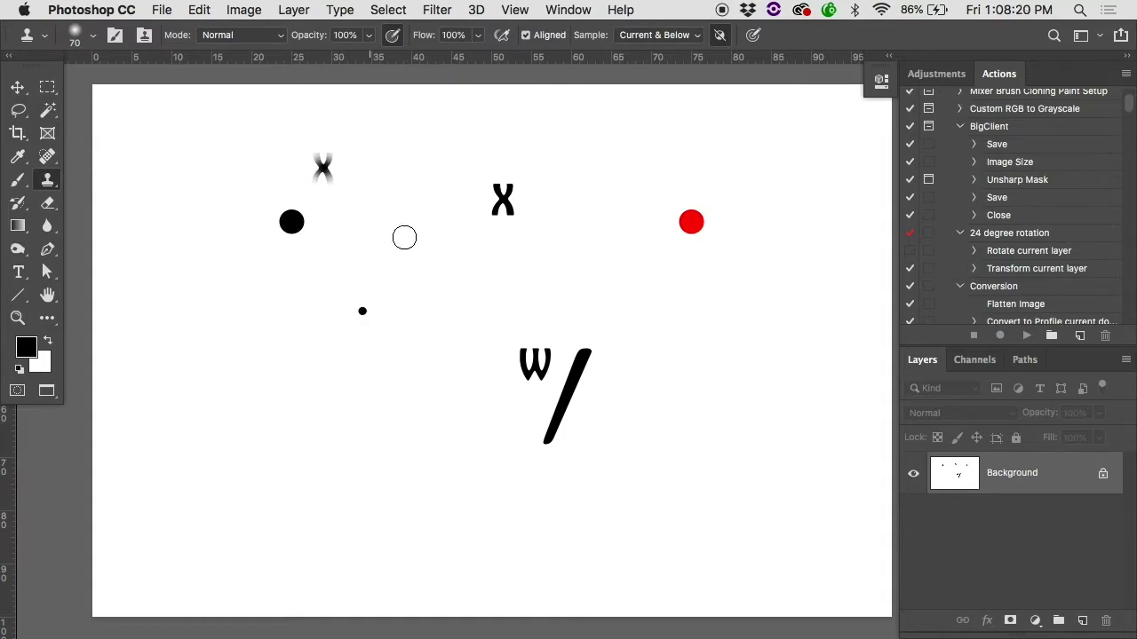
click(503, 201)
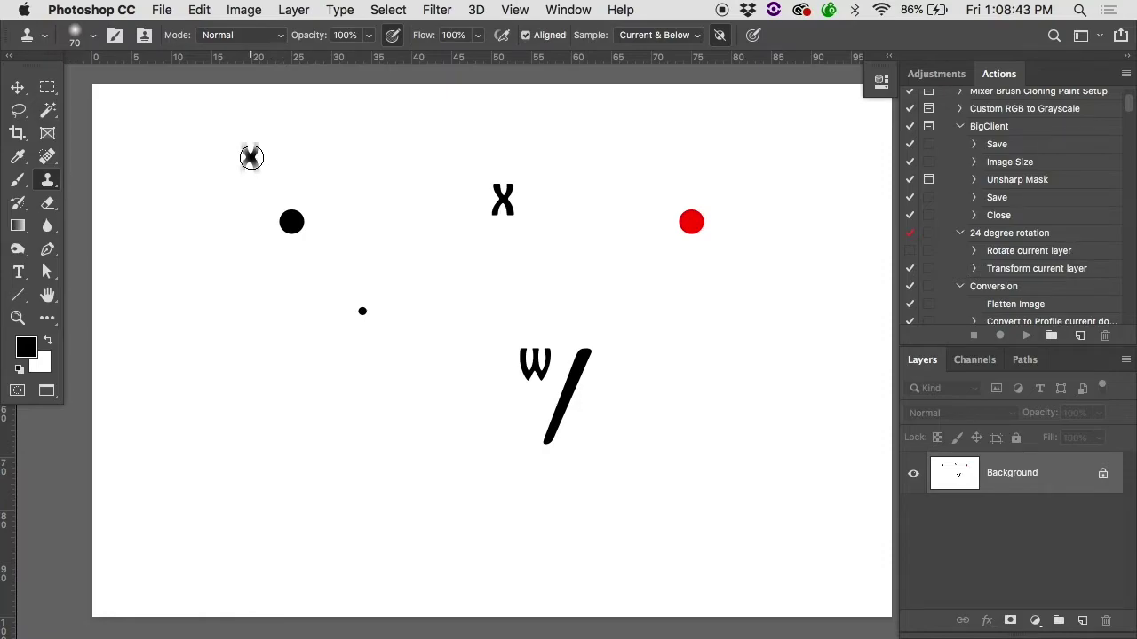
- Paint a copy of the X up and left, above the black dot
click(251, 157)
mouse_move(249, 158)
mouse_down()
mouse_move(272, 163)
mouse_move(254, 156)
mouse_up()
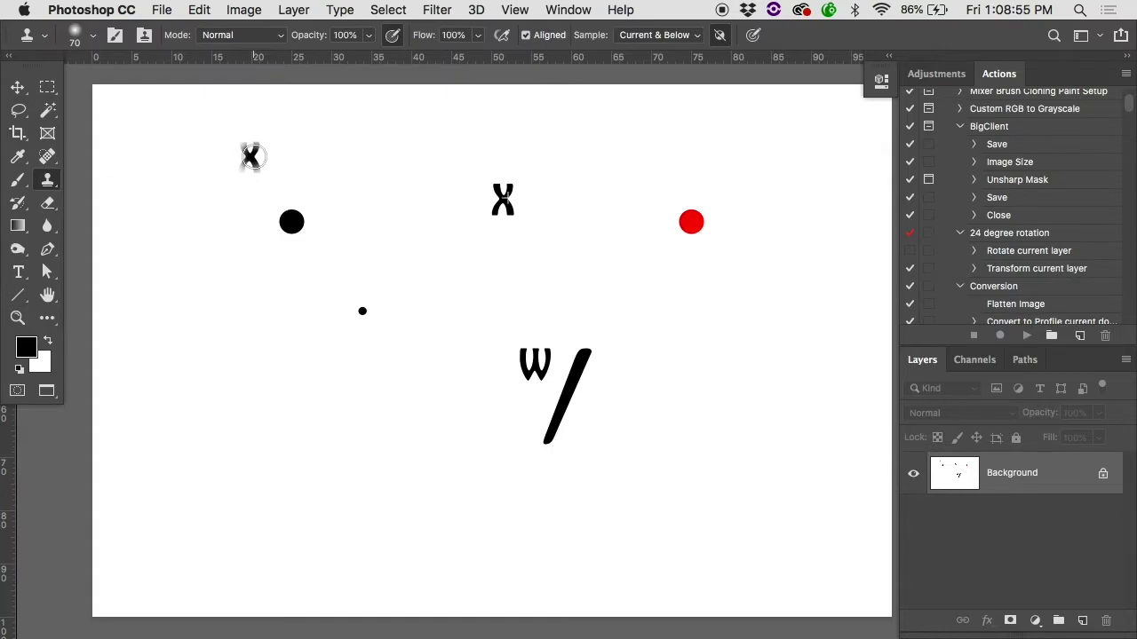
drag(251, 156, 246, 148)
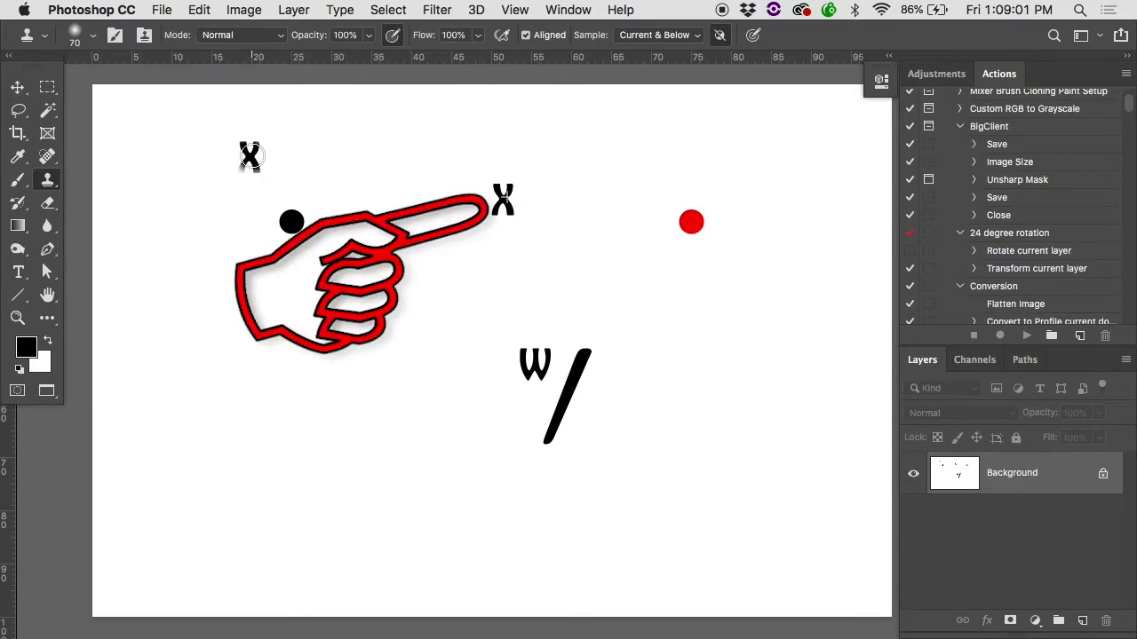
mouse_move(249, 156)
mouse_down()
mouse_move(230, 144)
mouse_move(259, 158)
mouse_move(242, 174)
mouse_move(257, 149)
mouse_move(245, 174)
mouse_up()
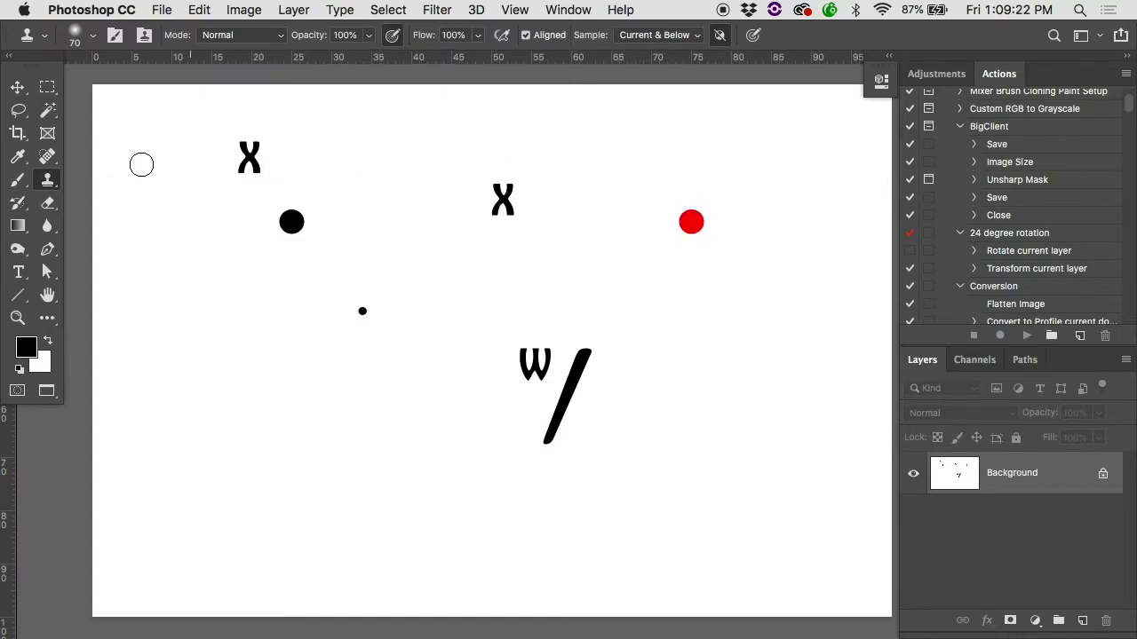
- Switch to the Clone Stamp Tool and clone the red dot lower left, beneath the small black dot
click(47, 180)
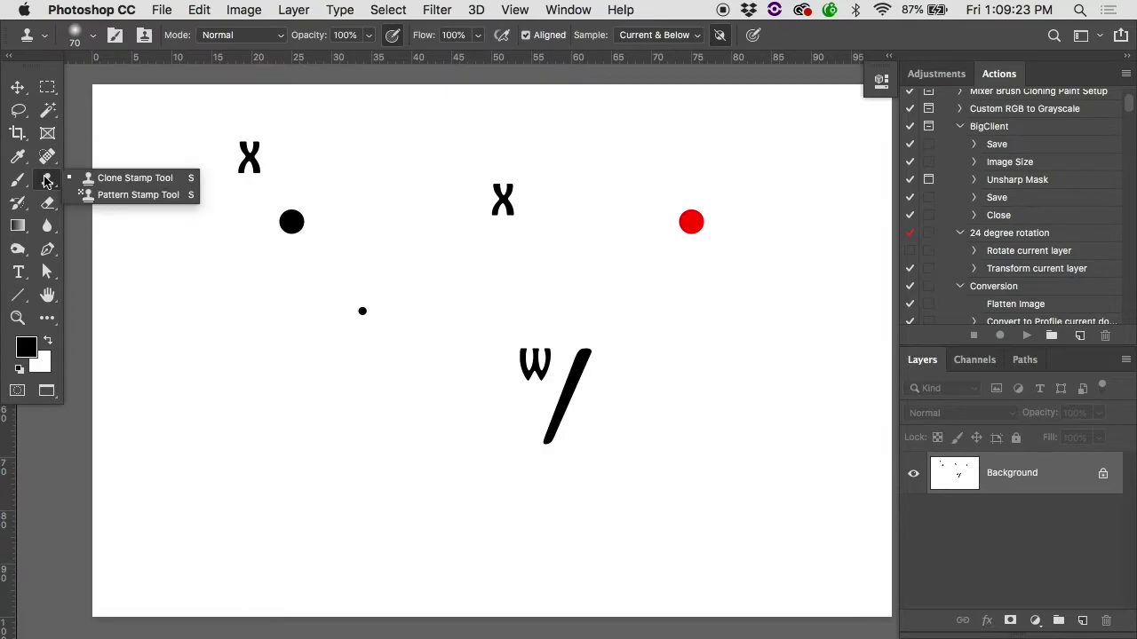
click(95, 180)
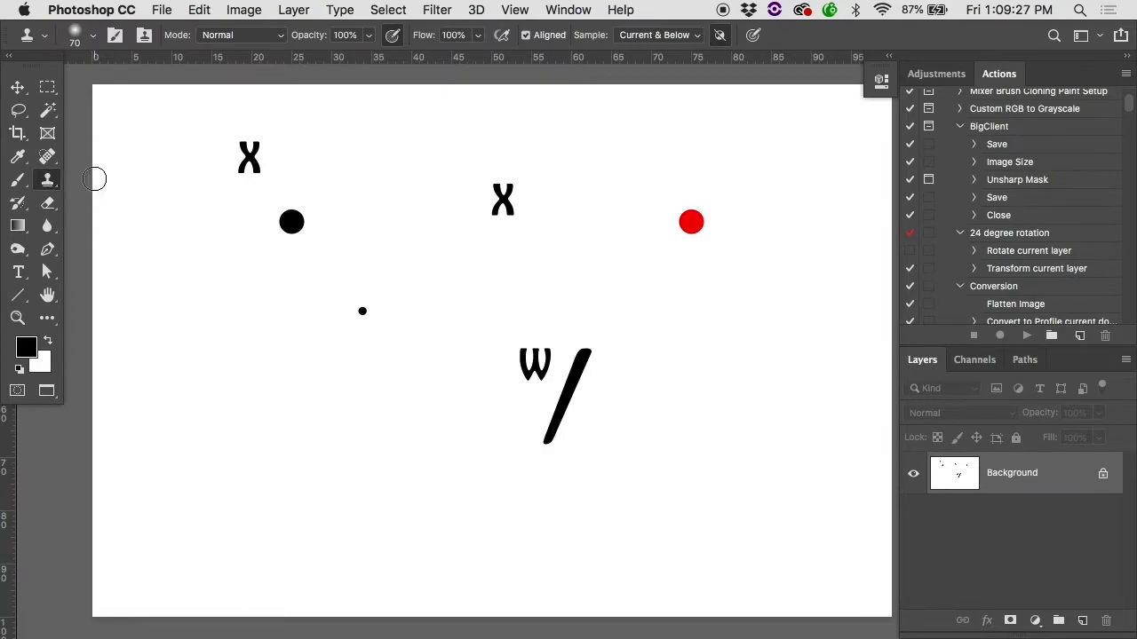
alt+click(692, 222)
click(312, 384)
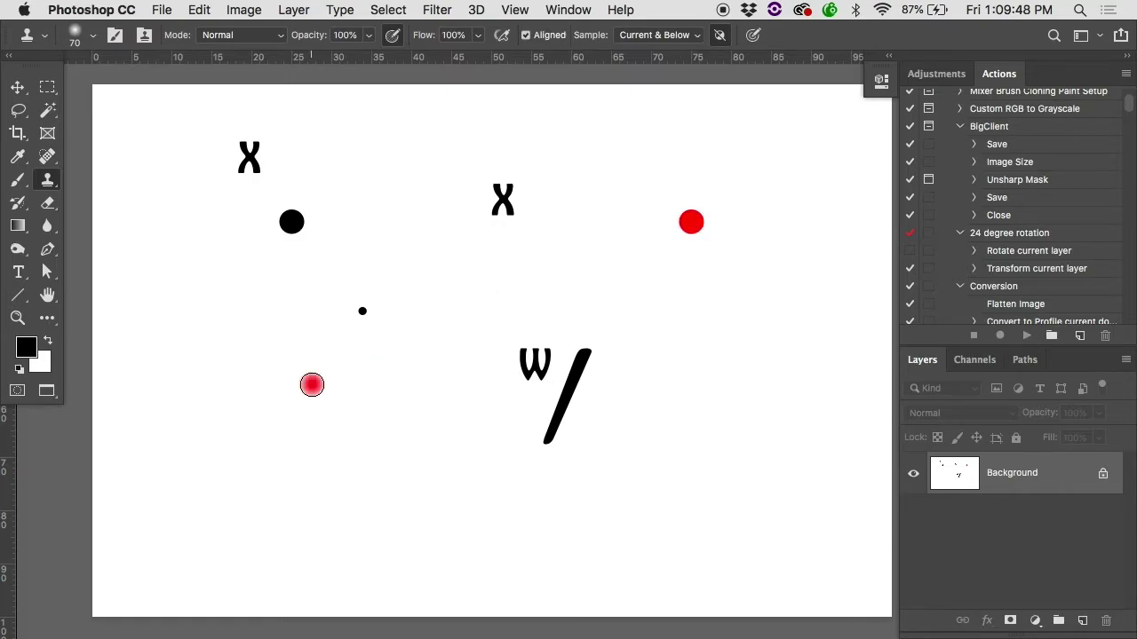
click(311, 385)
drag(312, 385, 307, 396)
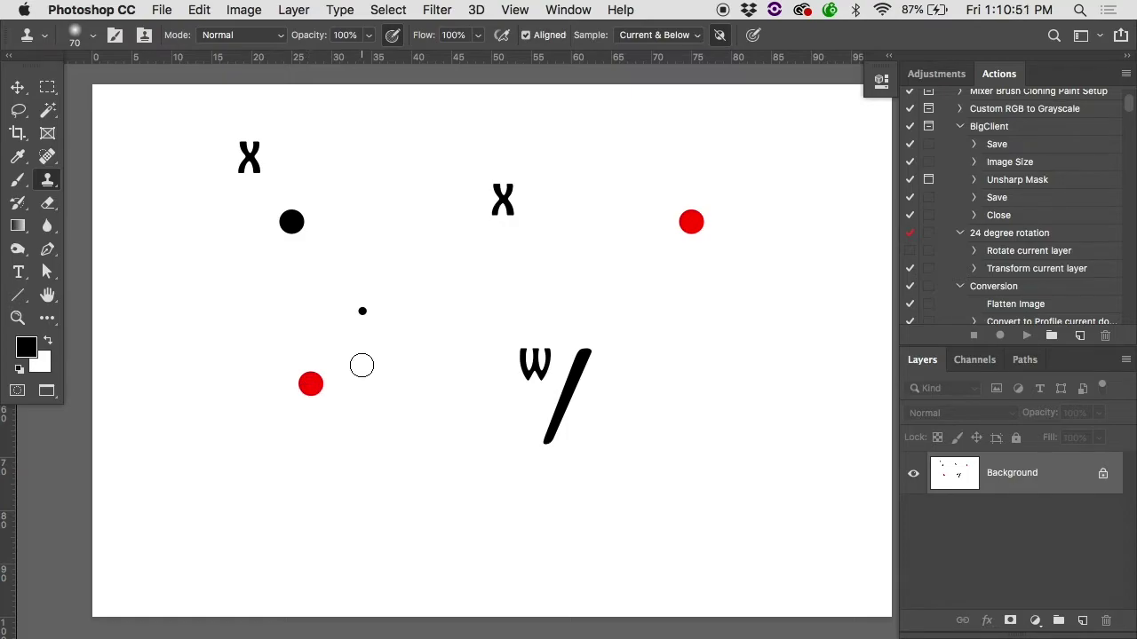
- Raise the brush size to 90, try a copy of the W below, then undo it
key(bracketright)
key(bracketright)
alt+click(511, 356)
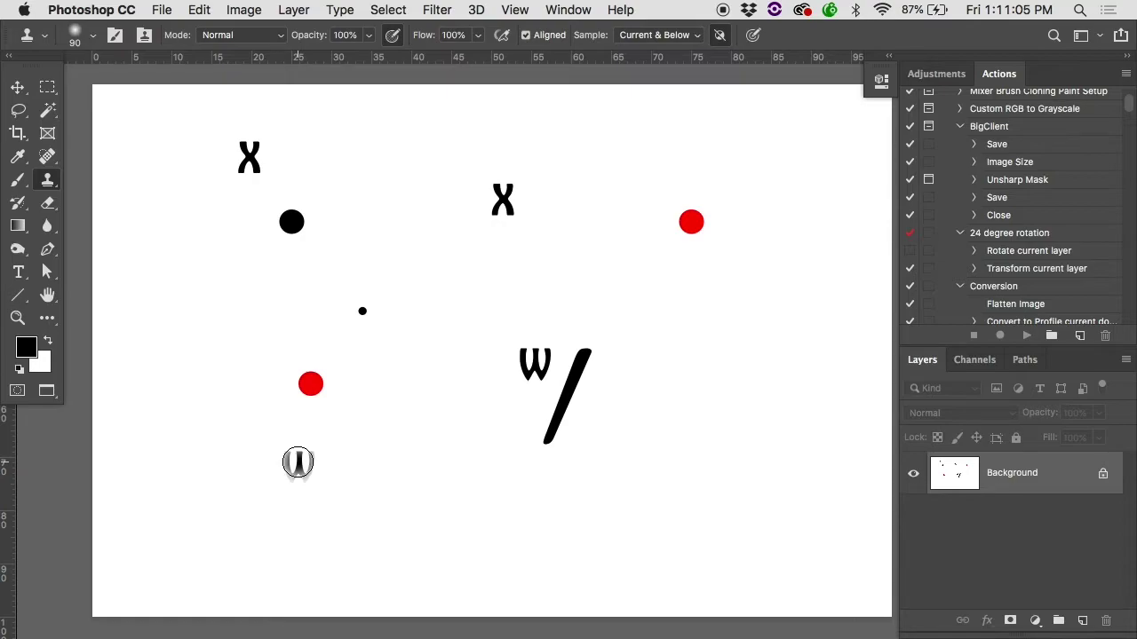
drag(297, 462, 297, 465)
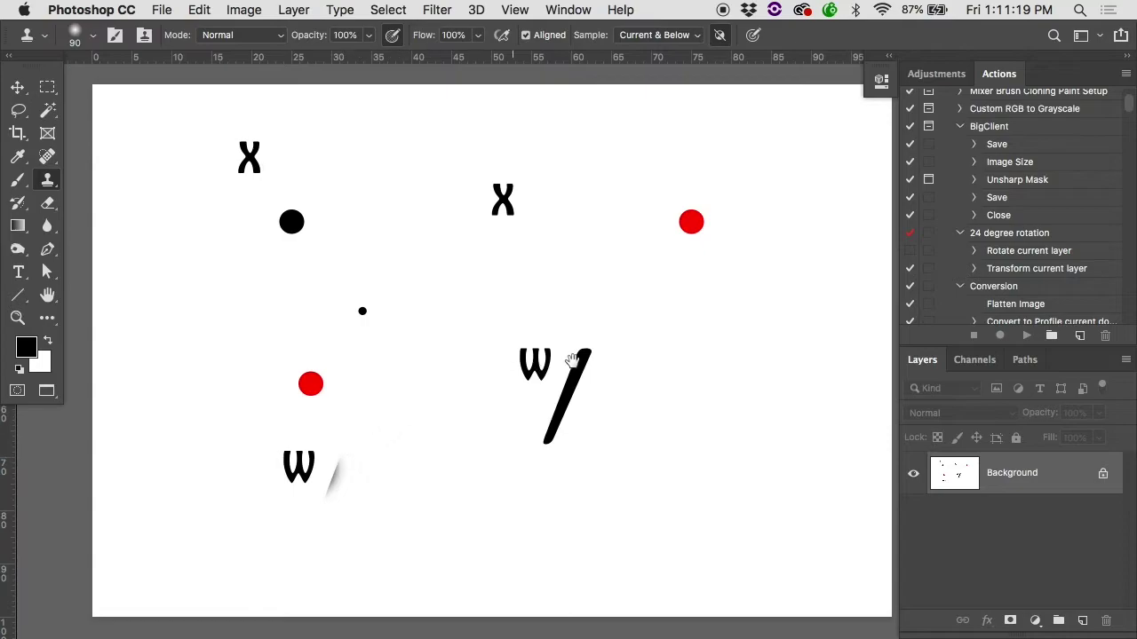
key(super+z)
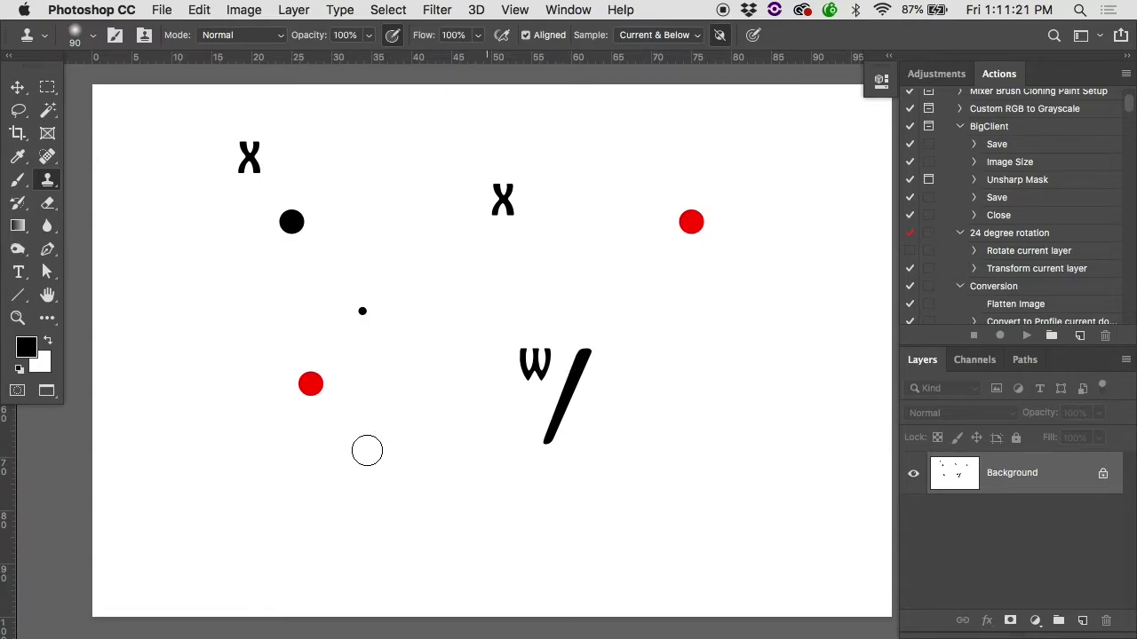
- Paint a copy of the W, with a sliver of its slash, beneath the cloned red dot
mouse_move(272, 477)
mouse_down()
mouse_move(315, 457)
mouse_move(325, 468)
mouse_move(314, 467)
mouse_up()
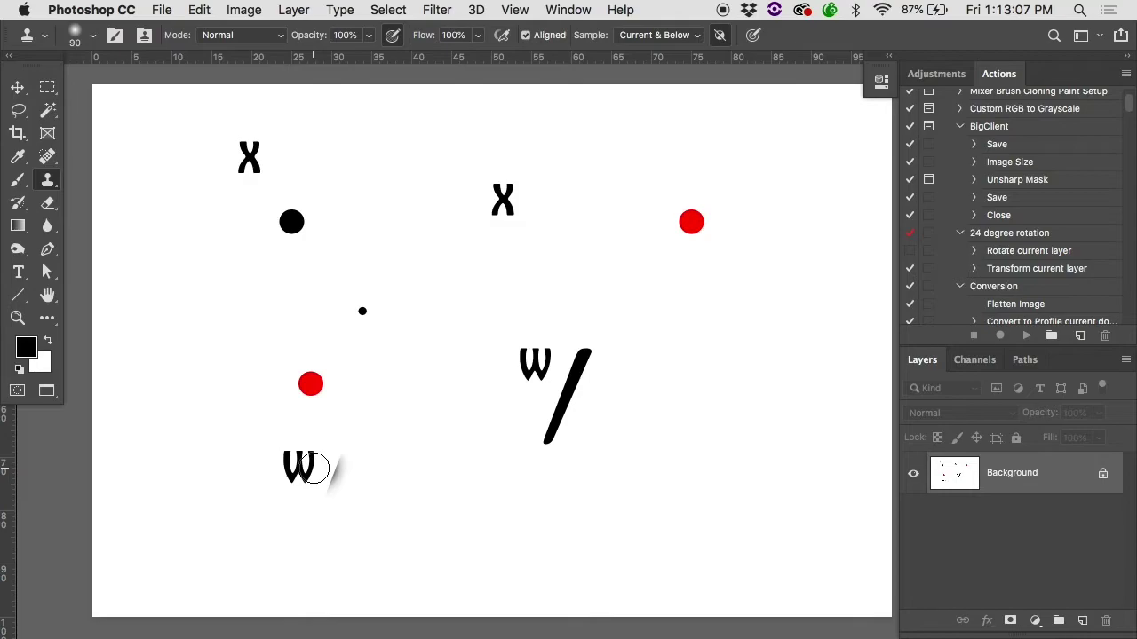
- Close the practice canvas without saving and open Cloning Practice.jpg
key(super+w)
key(d)
key(super+Tab)
double_click(827, 93)
- Show the bride photo in full-screen view, fitted and centred in the window
key(f)
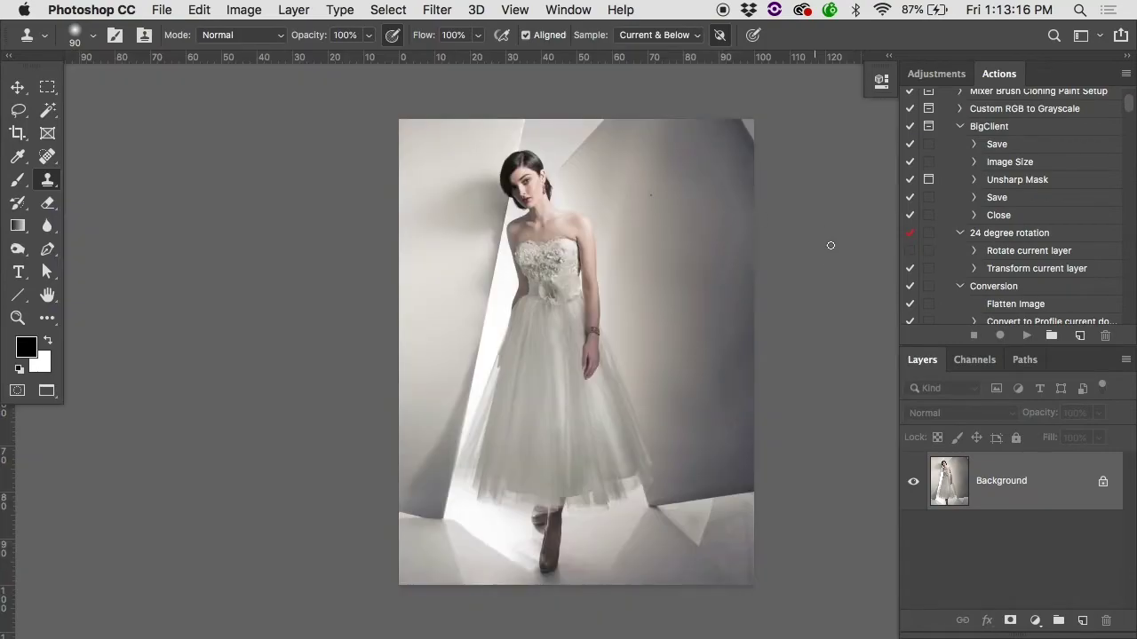
super+click(662, 254)
key(super+0)
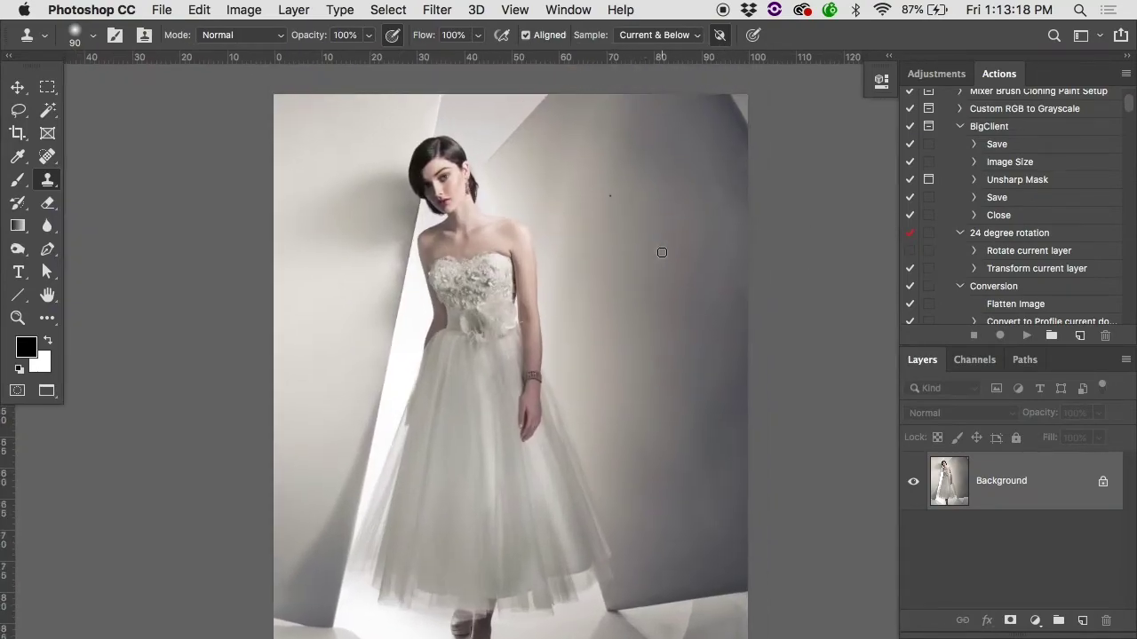
key(super+r)
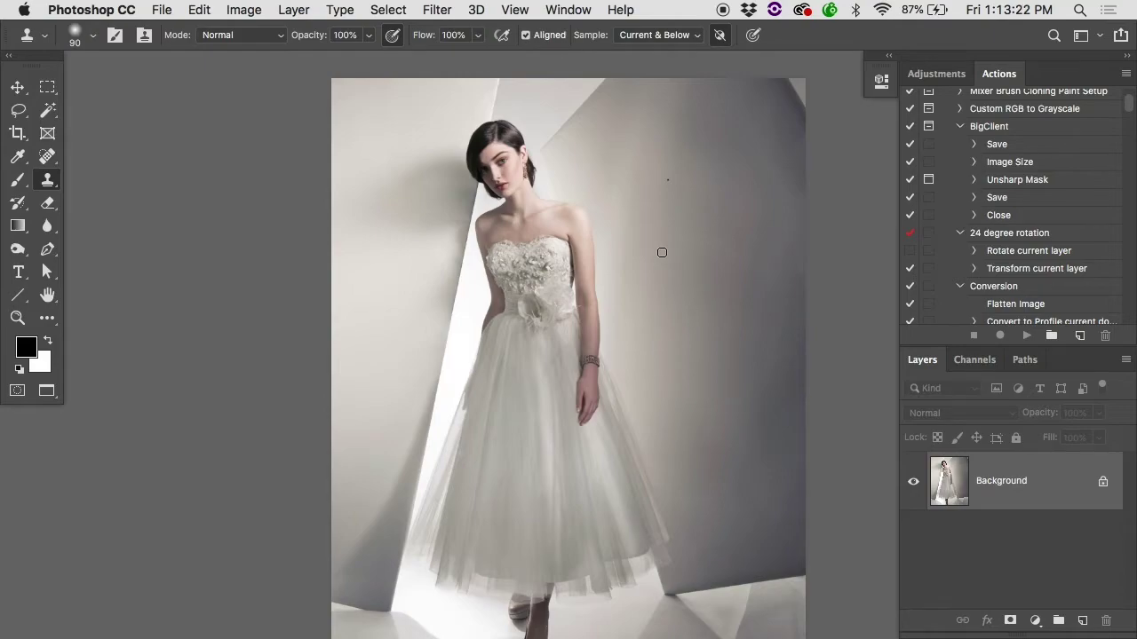
scroll(684, 178, up, 3)
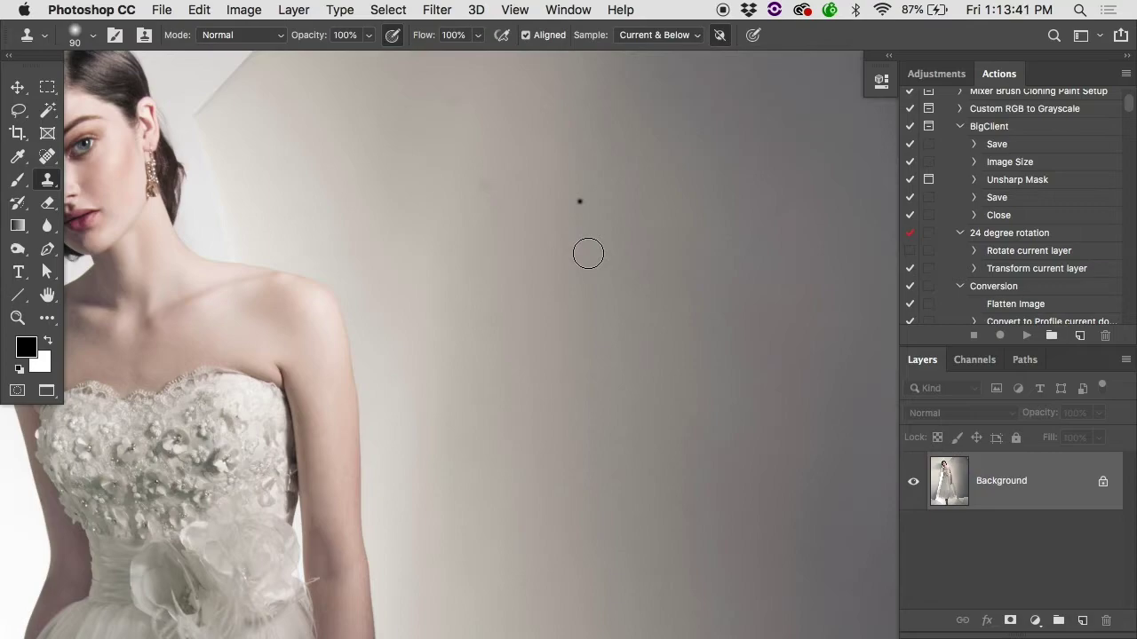
- Shrink the cloning brush down to a small size for the wall speck
scroll(588, 254, up, 1)
key(bracketleft)
key(bracketleft)
key(bracketleft)
key(bracketleft)
key(bracketleft)
key(bracketleft)
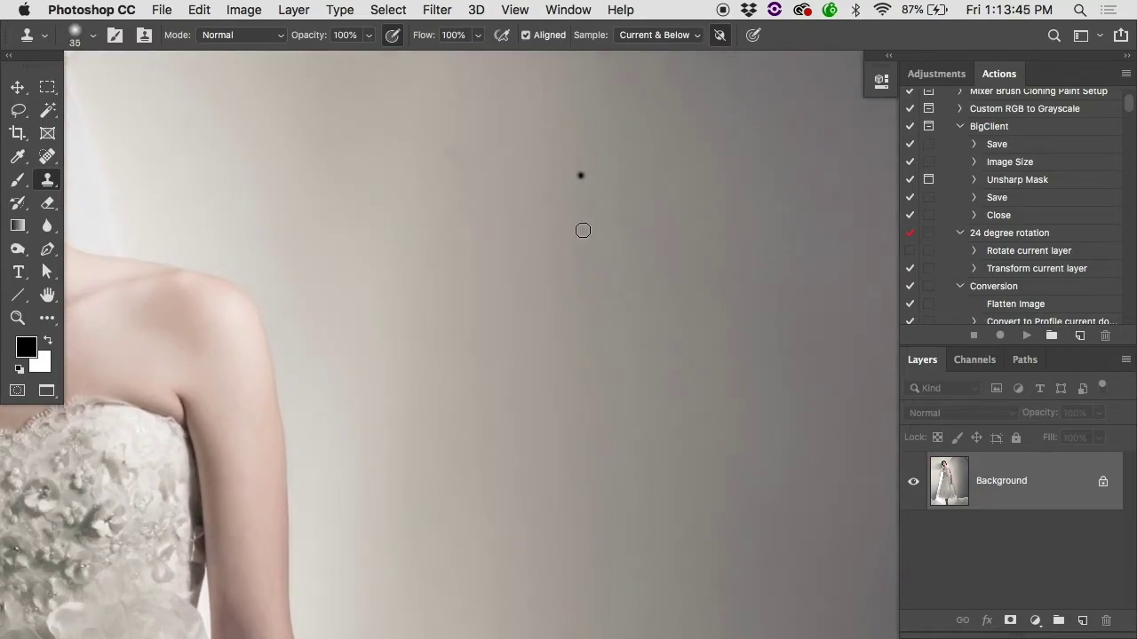
key(bracketleft)
- Sample clean wall and trial-stamp over the dark speck twice, undoing each attempt
alt+click(431, 207)
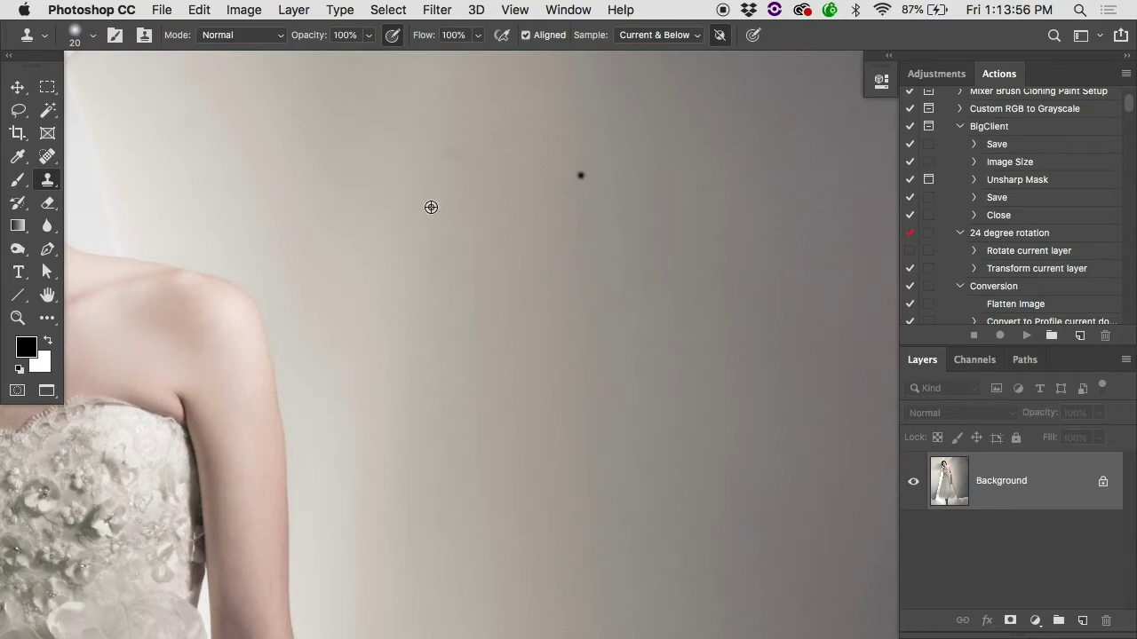
click(580, 176)
key(super+z)
click(581, 173)
key(super+z)
scroll(602, 233, down, 2)
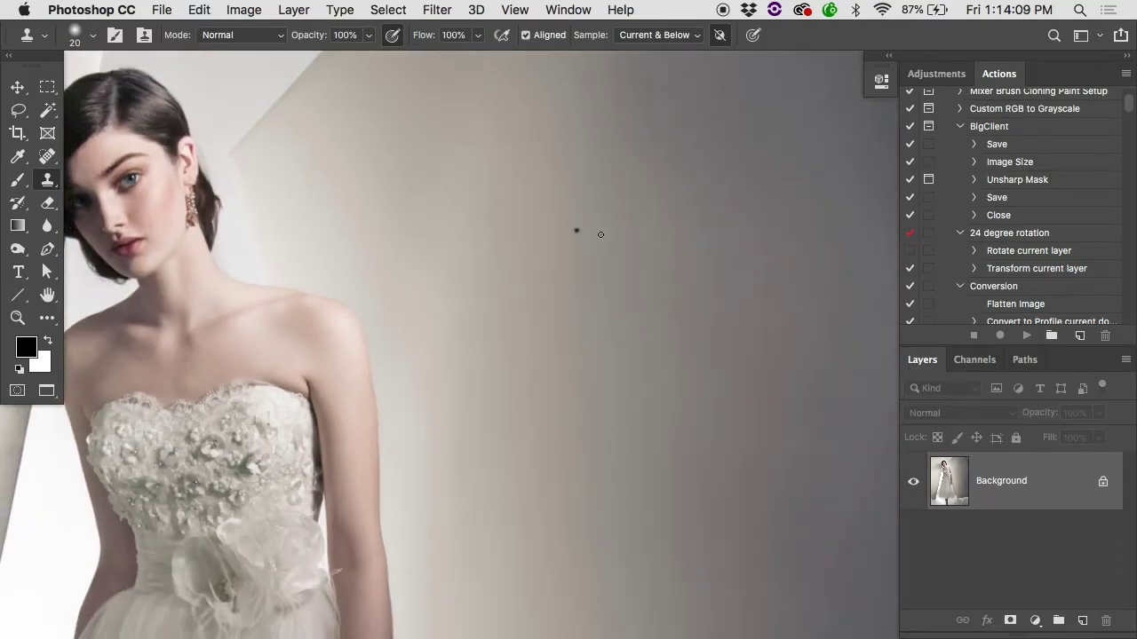
scroll(600, 235, down, 2)
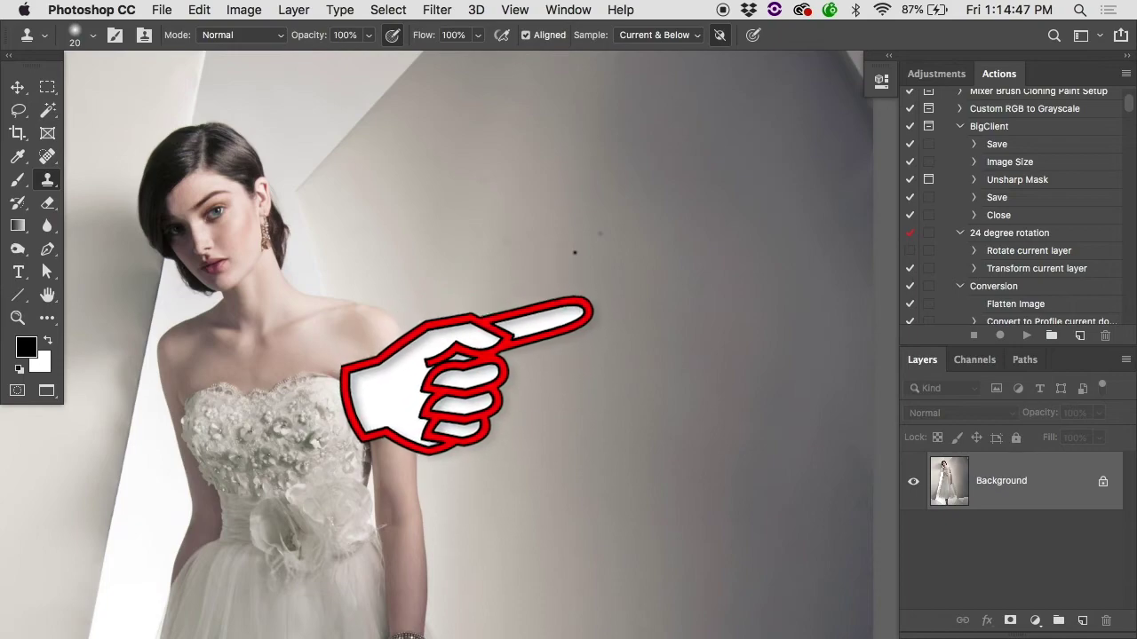
- Zoom in on the dark speck, sample nearby wall, and try cloning over it, undoing the smudge
click(591, 250)
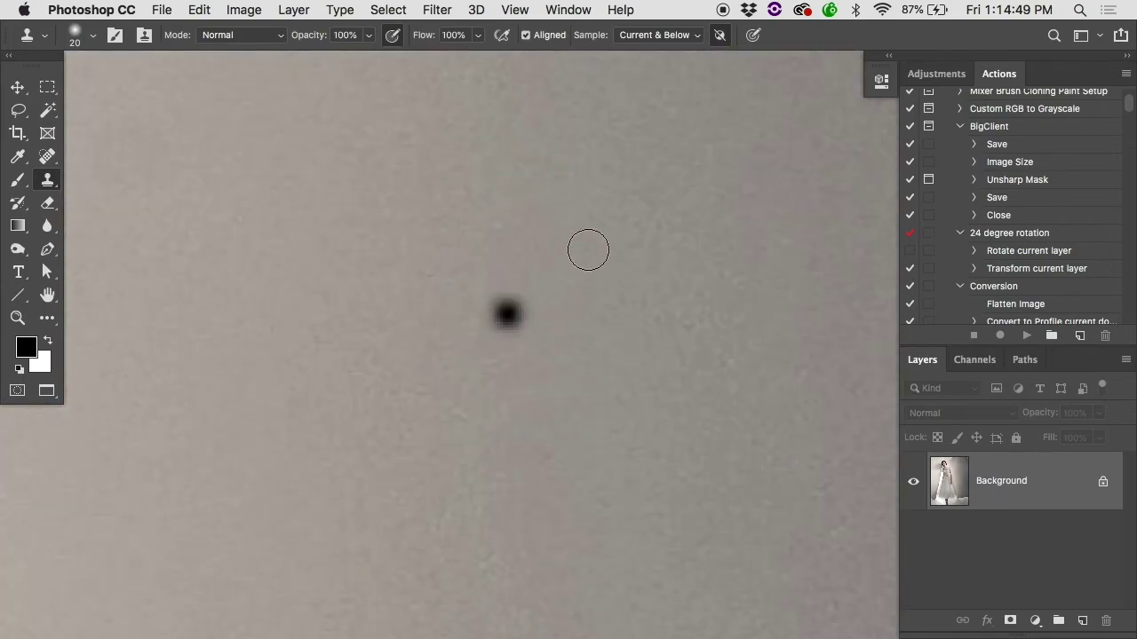
alt+click(105, 464)
drag(510, 355, 507, 311)
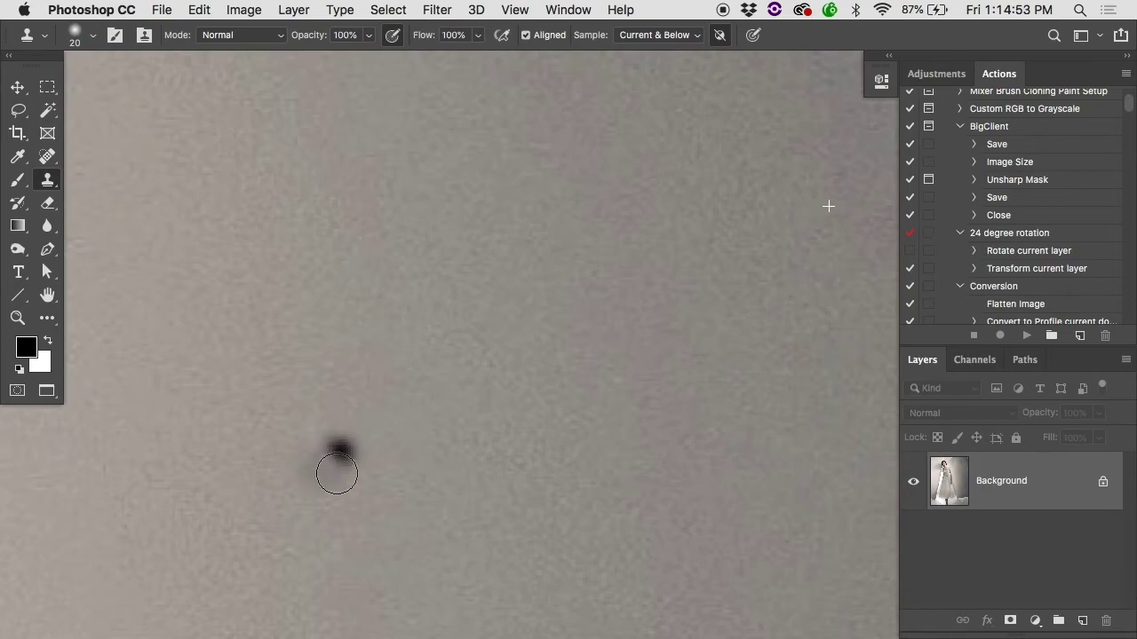
drag(347, 472, 356, 461)
key(super+z)
key(super+z)
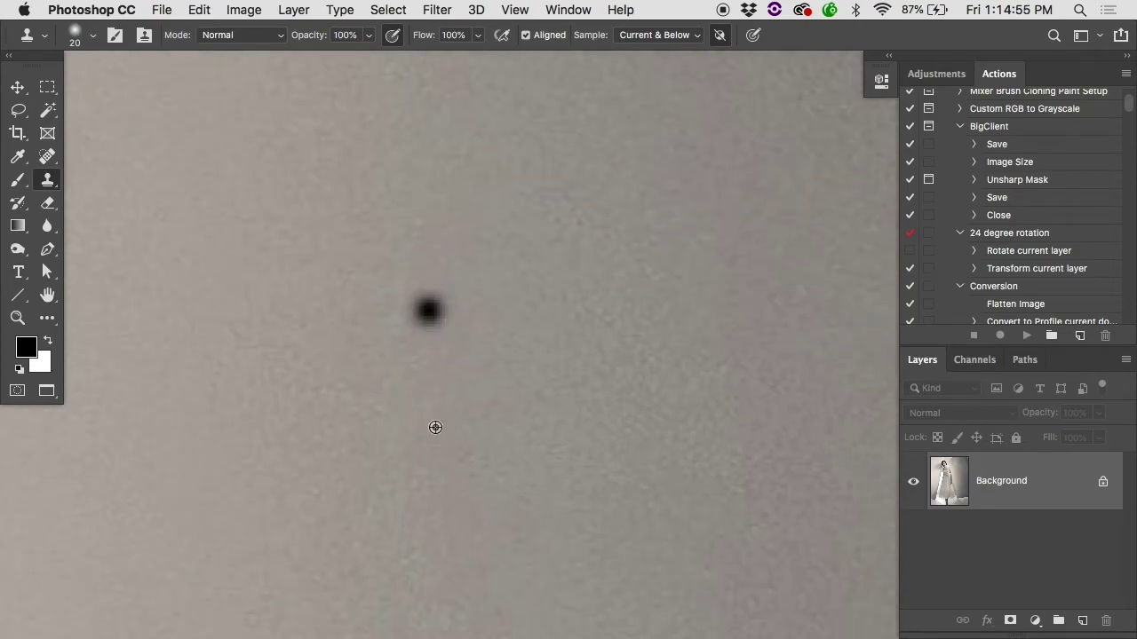
- Resample wall below the speck, clone over it cleanly, and zoom out to the shoulder
alt+click(439, 434)
mouse_move(406, 315)
mouse_down()
mouse_move(441, 308)
mouse_move(417, 322)
mouse_move(424, 310)
mouse_up()
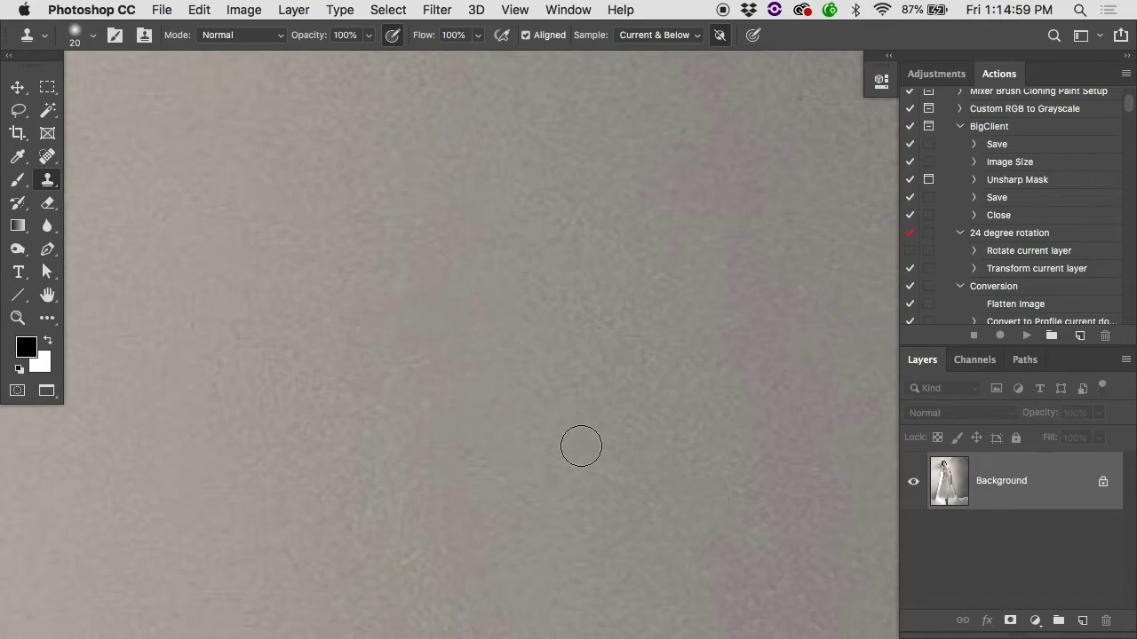
key(super+z)
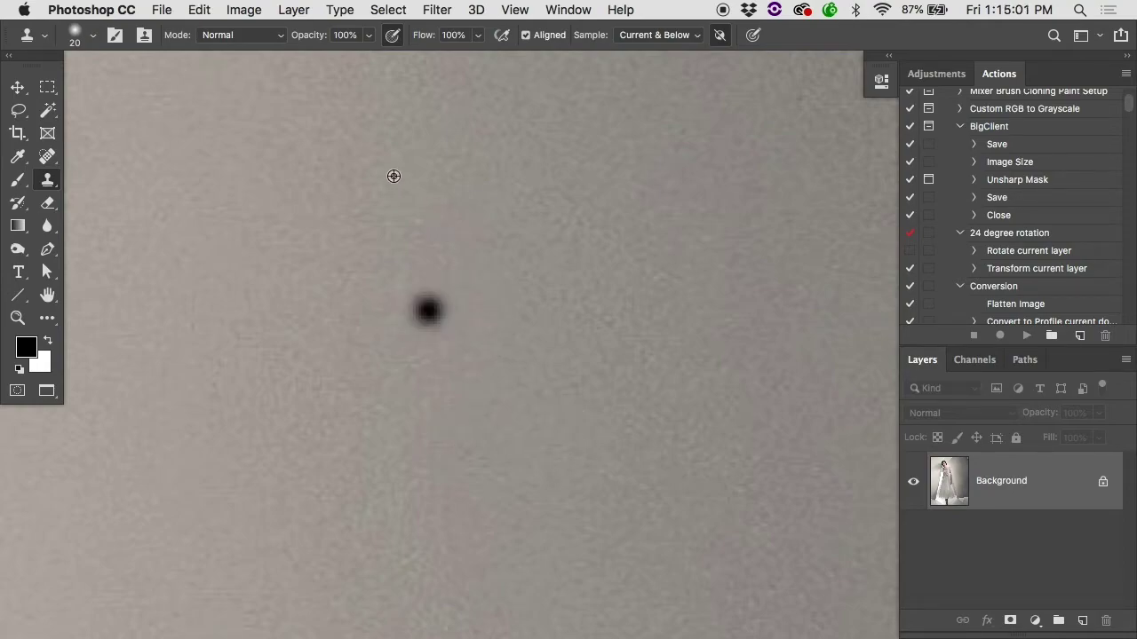
mouse_move(409, 306)
mouse_down()
mouse_move(436, 299)
mouse_move(429, 312)
mouse_move(440, 313)
mouse_up()
alt+click(525, 344)
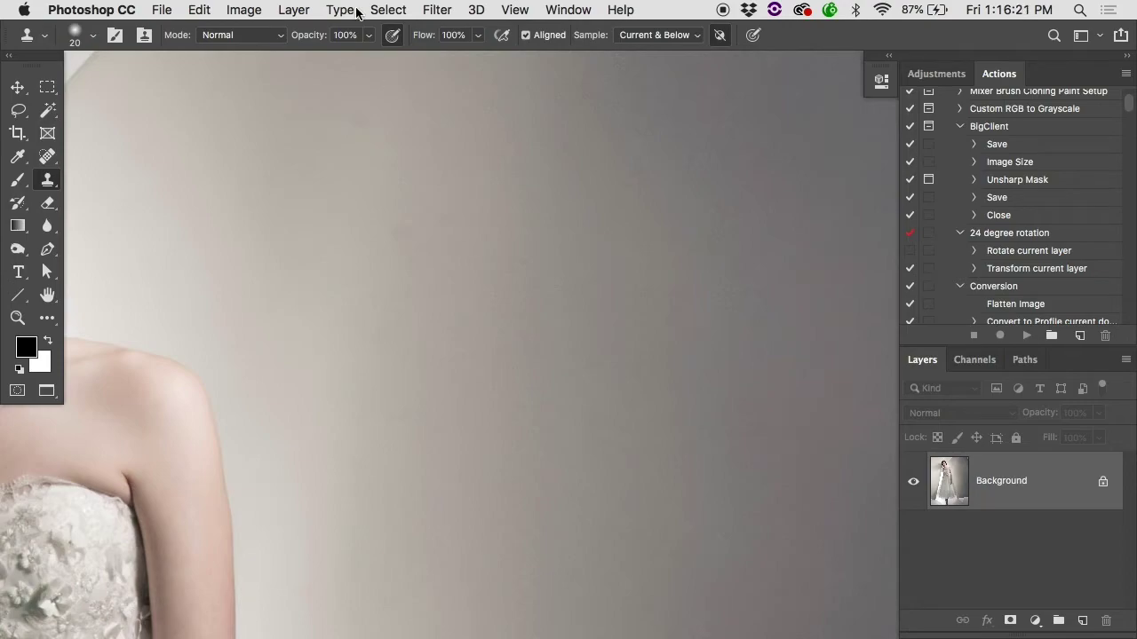
- Revert the photo to its saved version and duplicate the Background as Layer 1
click(172, 8)
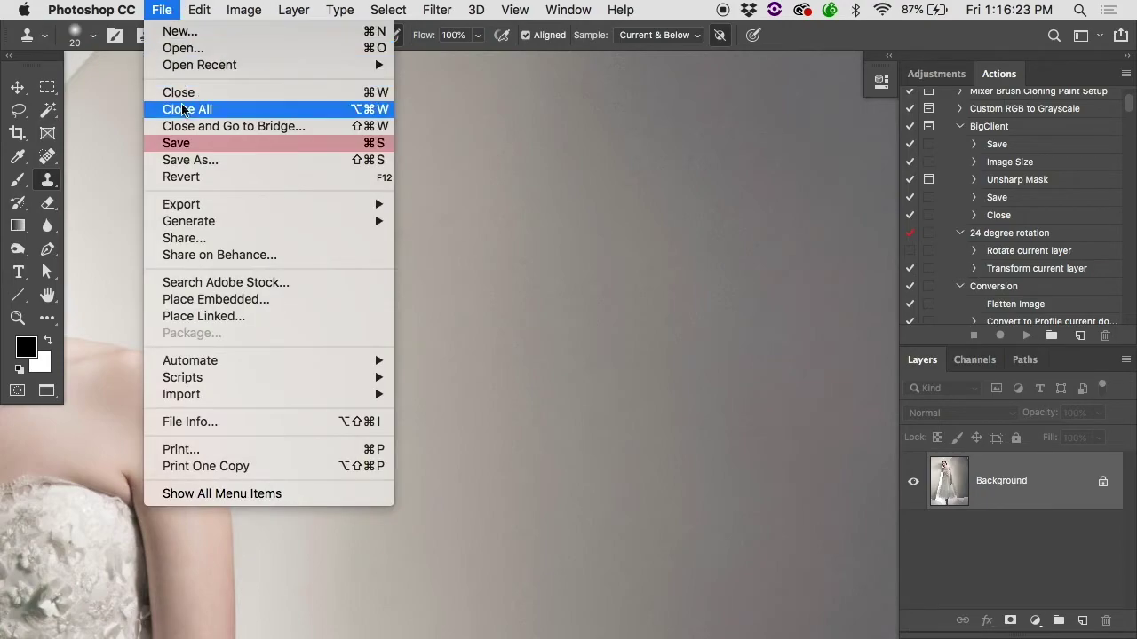
click(184, 177)
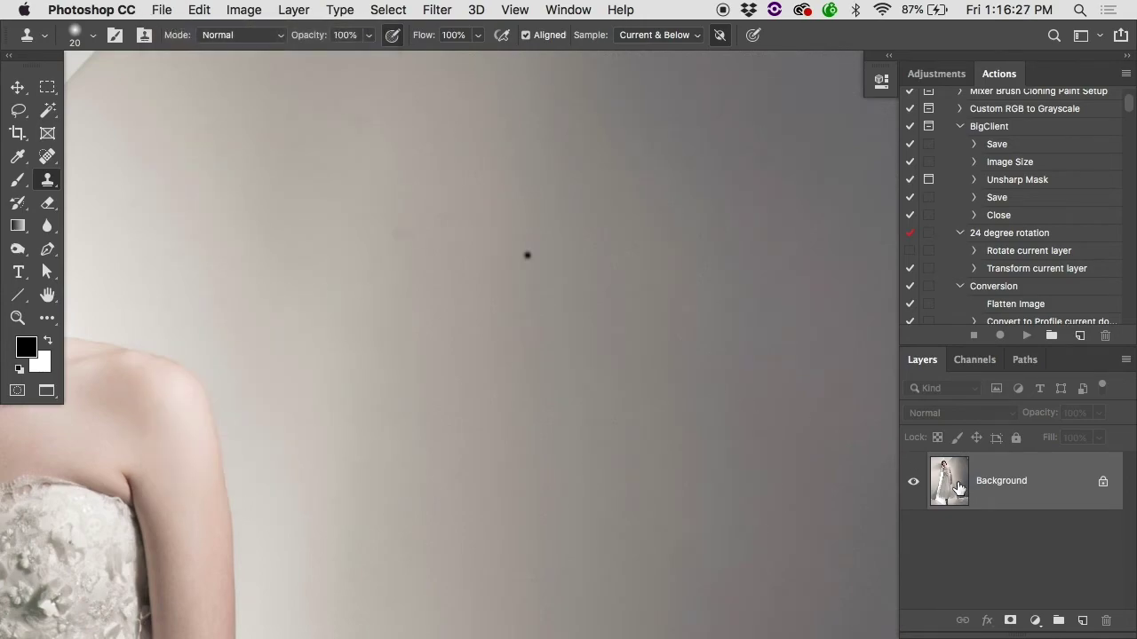
drag(958, 487, 1084, 625)
key(super+z)
key(super+j)
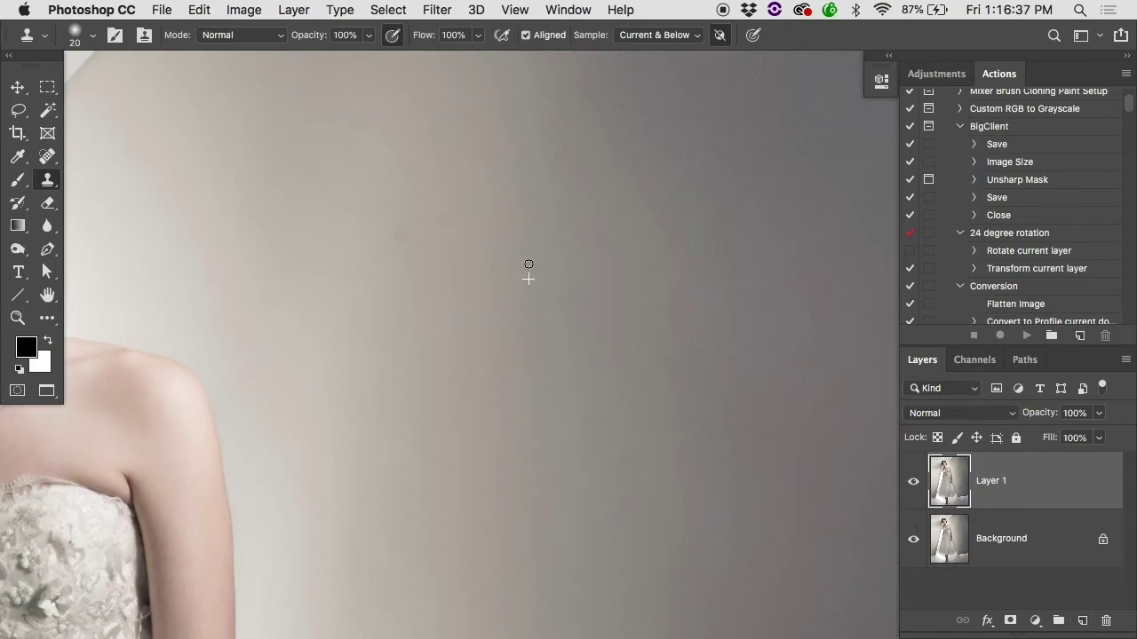
- Clone away the stray strand on the bride's arm
scroll(551, 266, down, 5)
scroll(551, 267, left, 3)
scroll(545, 373, down, 5)
scroll(668, 287, left, 2)
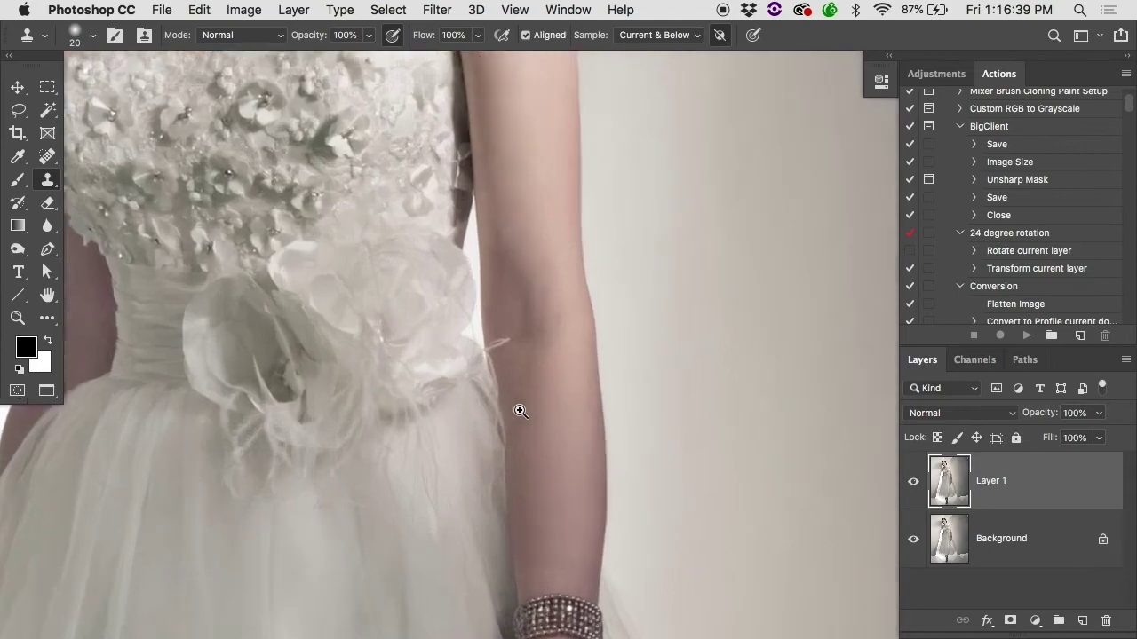
drag(485, 328, 503, 329)
- Enlarge the brush to 45, clone an eye onto the bride's forehead, then select the Background layer
key(bracketright)
scroll(491, 333, down, 10)
key(bracketright)
key(bracketright)
drag(333, 154, 333, 153)
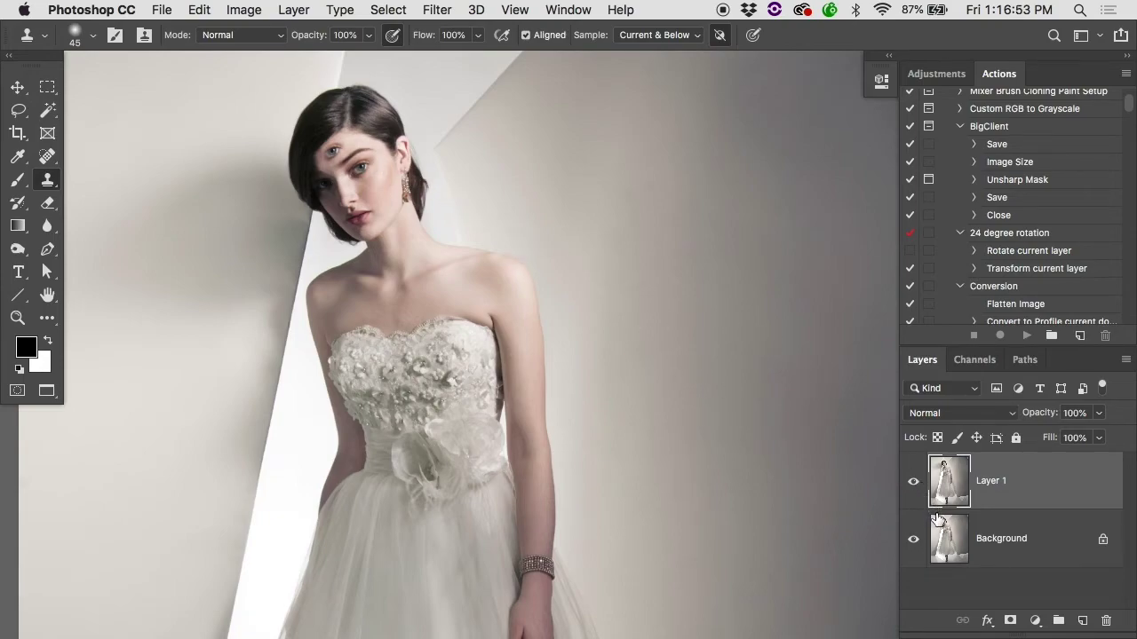
click(949, 539)
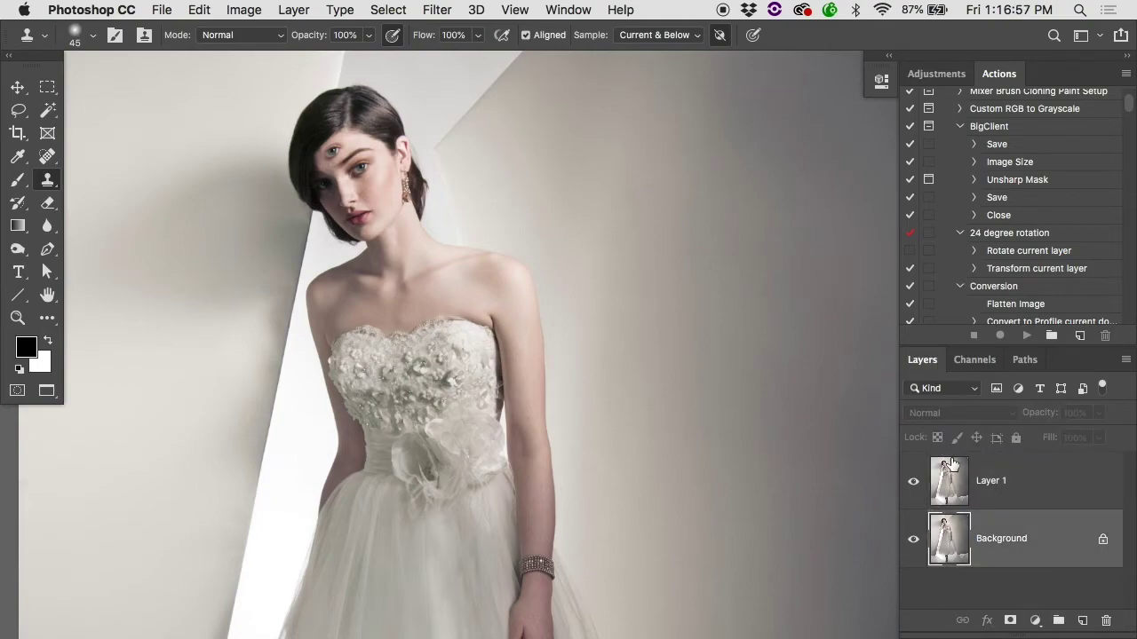
- Revert the photo to its last saved version and add an empty Layer 1 above the background
click(169, 9)
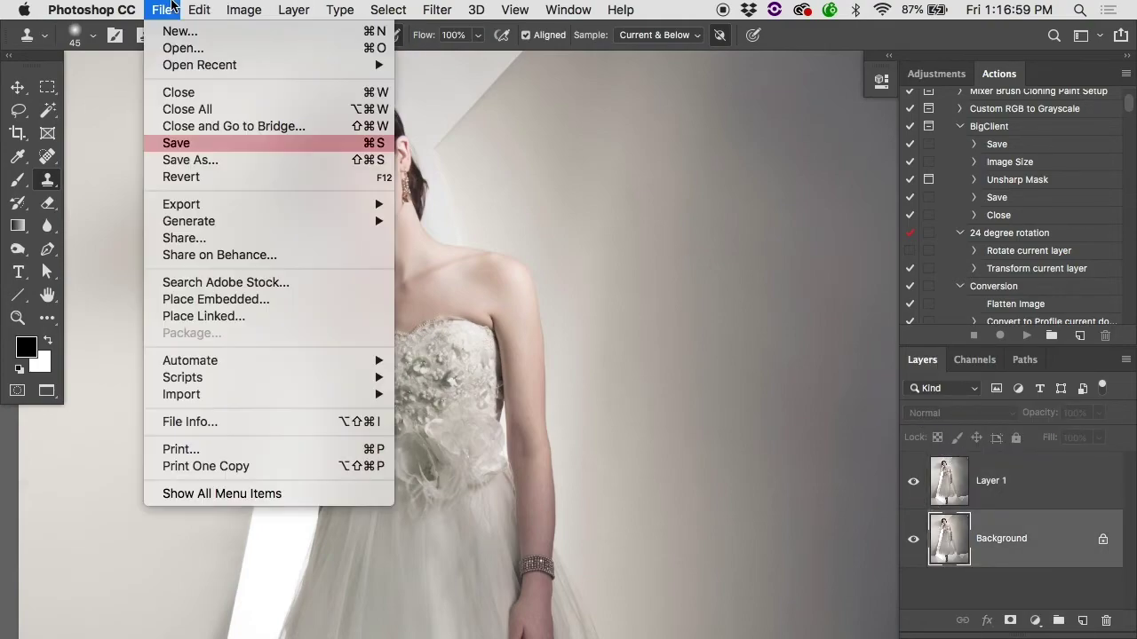
click(177, 177)
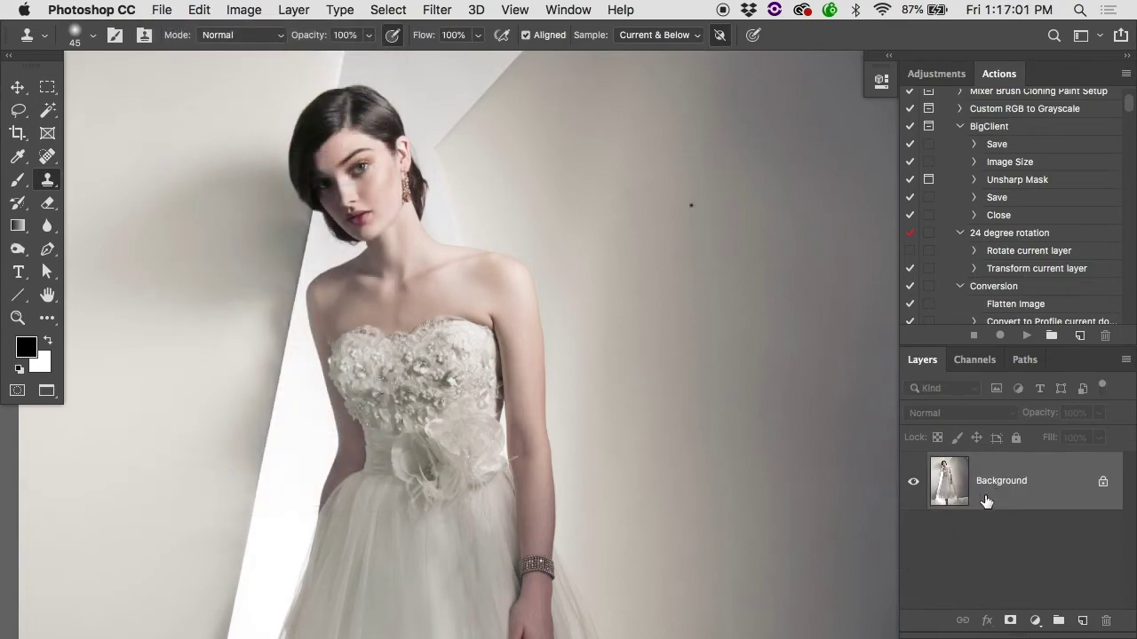
click(1081, 621)
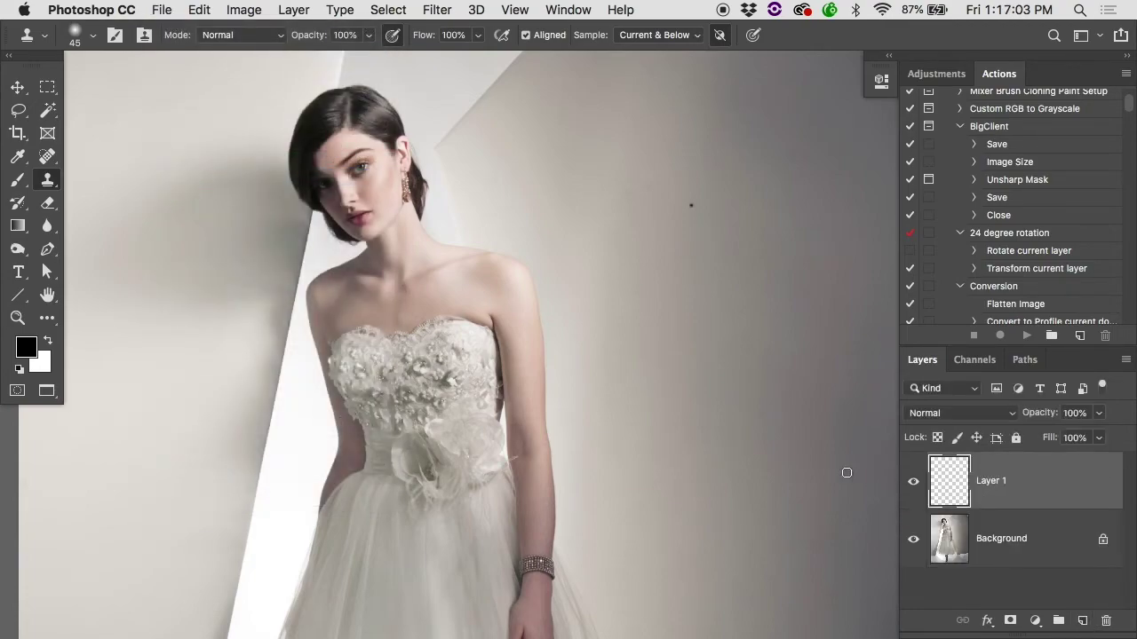
- Clone away the feather wisp across the bride's arm with a size-25 brush
scroll(692, 225, up, 3)
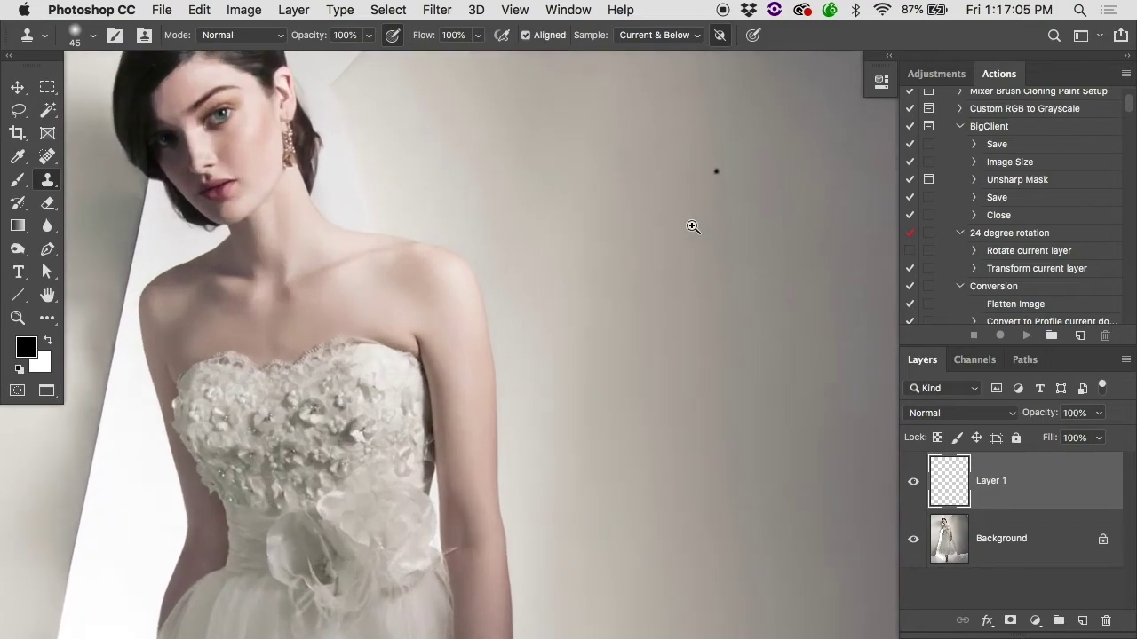
key(bracketleft)
key(bracketleft)
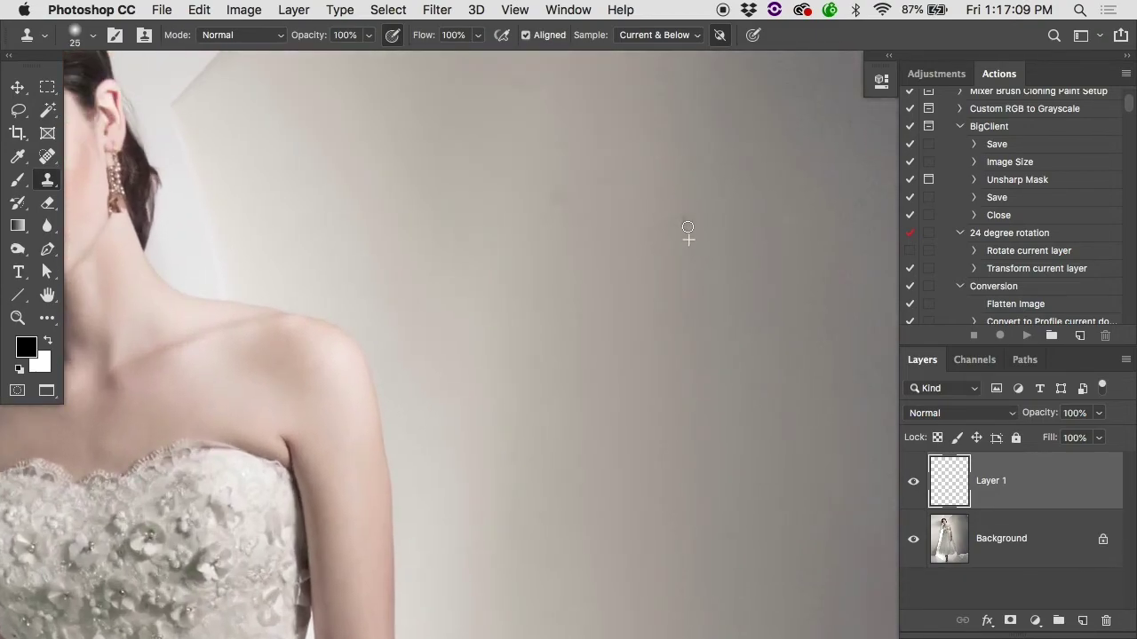
drag(689, 224, 707, 188)
scroll(707, 189, down, 5)
scroll(706, 188, left, 3)
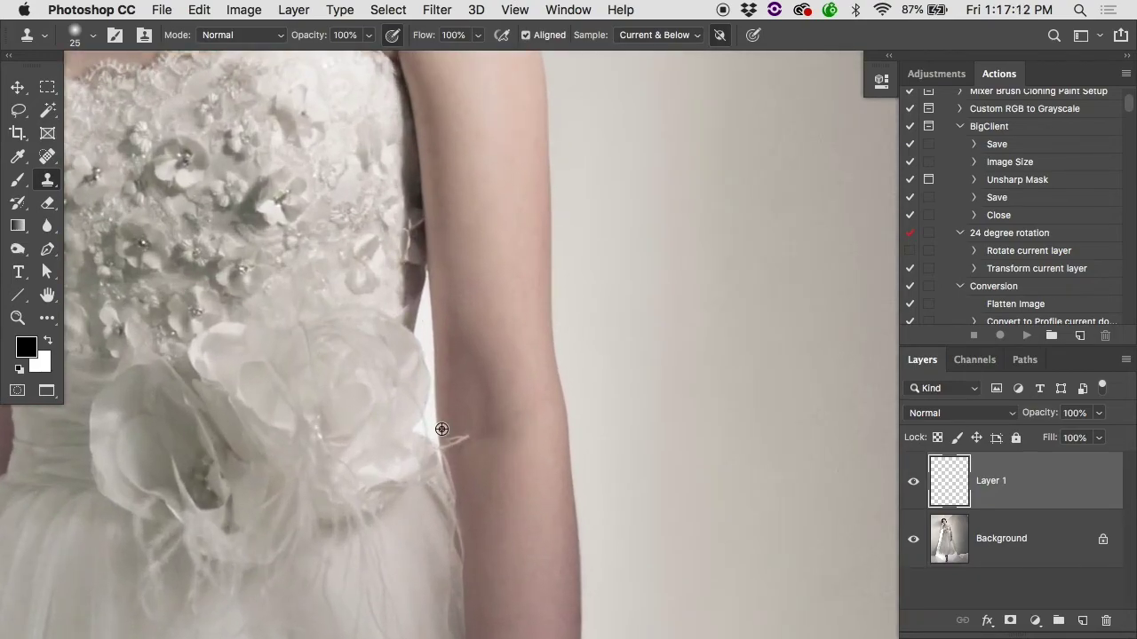
mouse_move(441, 429)
mouse_down()
mouse_move(451, 418)
mouse_move(467, 435)
mouse_up()
- Enlarge the clone brush to 60 and stamp nose detail onto the bride's cheek
scroll(556, 469, up, 10)
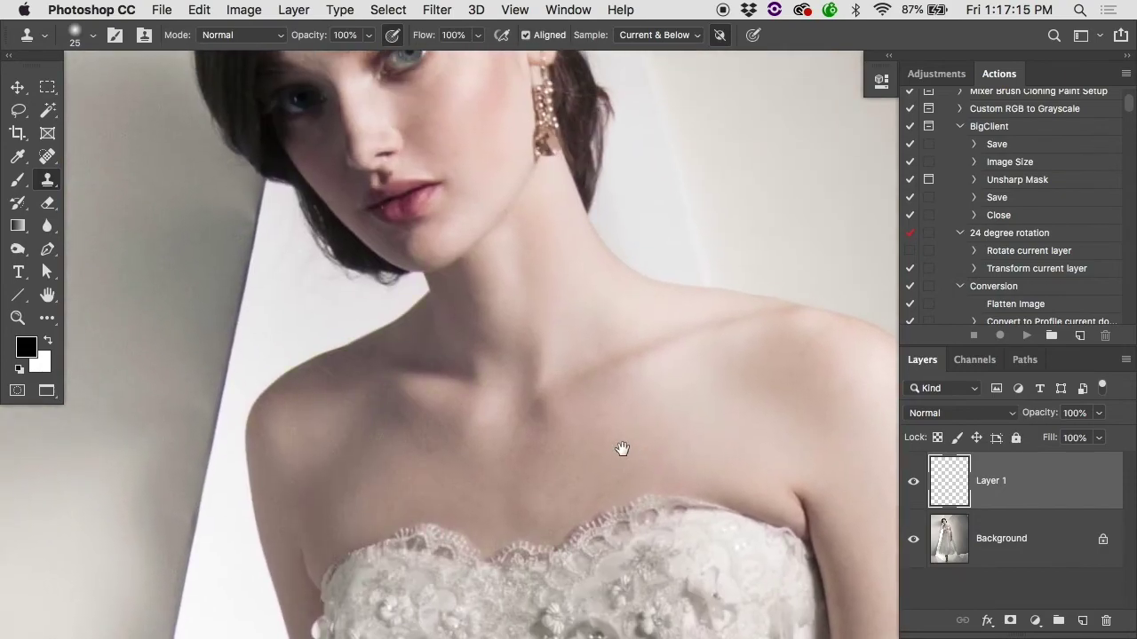
key(bracketright)
key(bracketright)
key(bracketright)
key(bracketright)
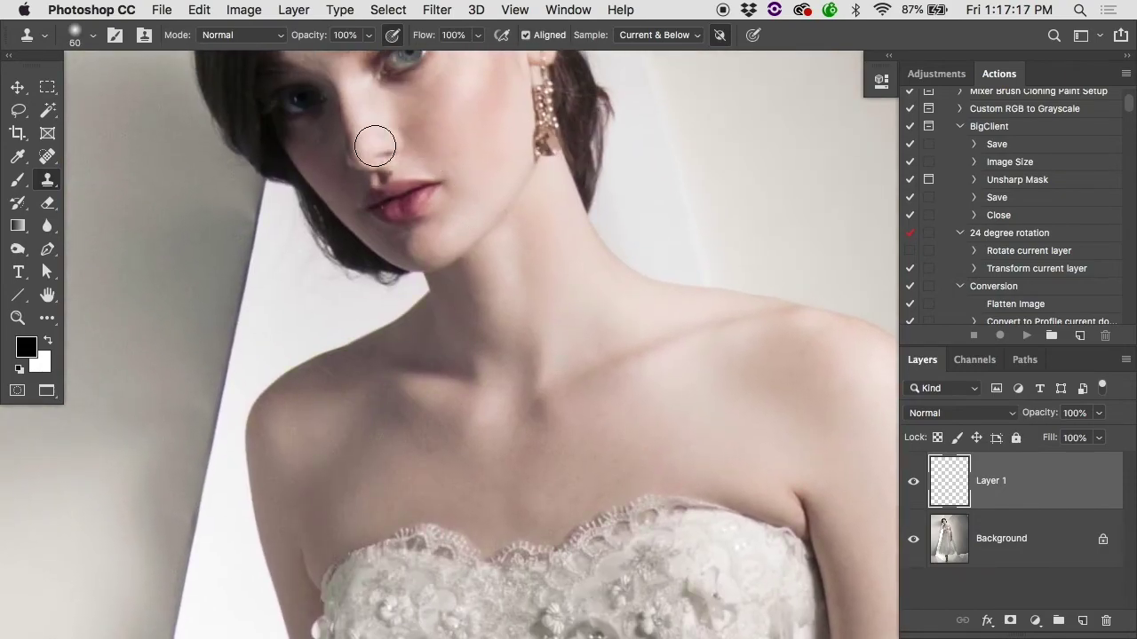
mouse_move(450, 115)
mouse_down()
mouse_move(441, 119)
mouse_move(453, 123)
mouse_up()
scroll(472, 127, down, 5)
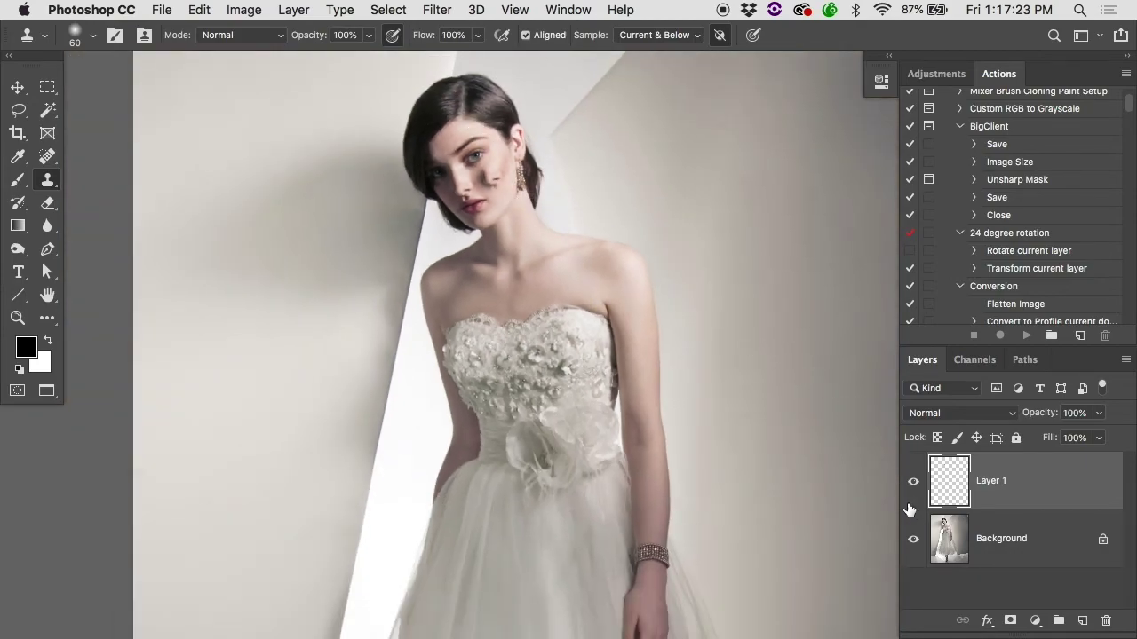
- Hide the Background, undo the last cloned speck, and test the standard Eraser at size 45
click(913, 537)
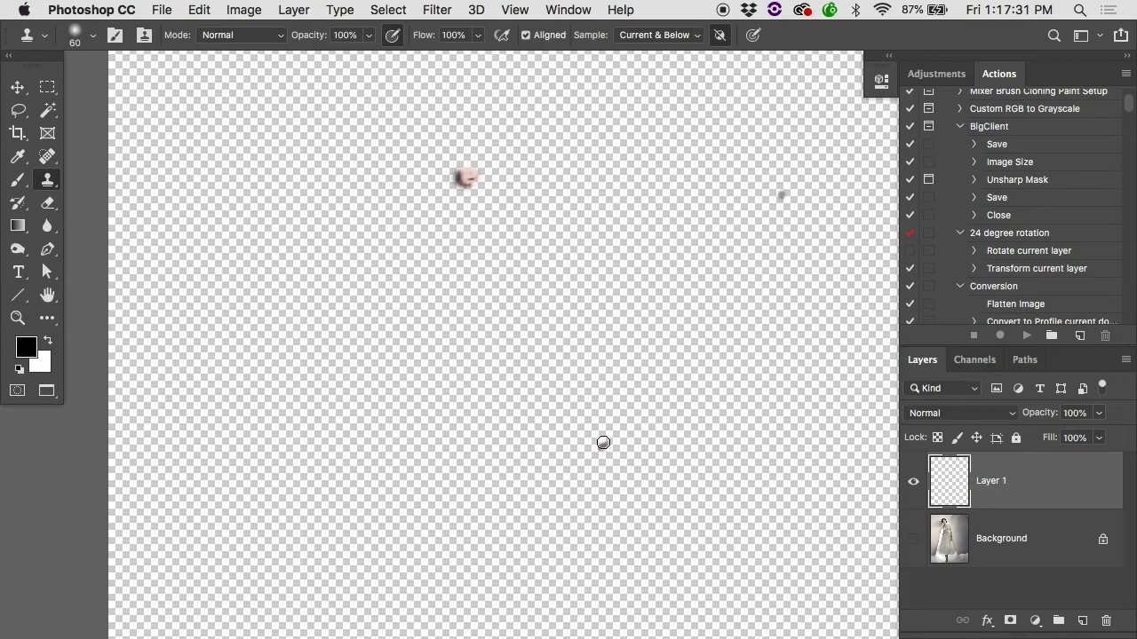
key(super+z)
key(super+z)
key(e)
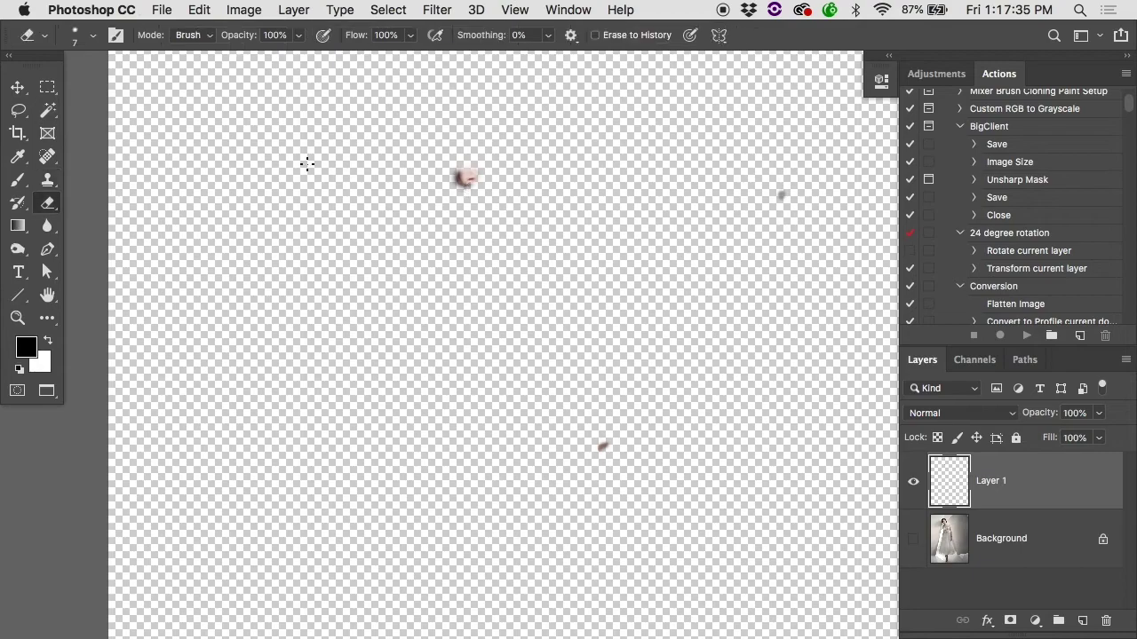
click(48, 202)
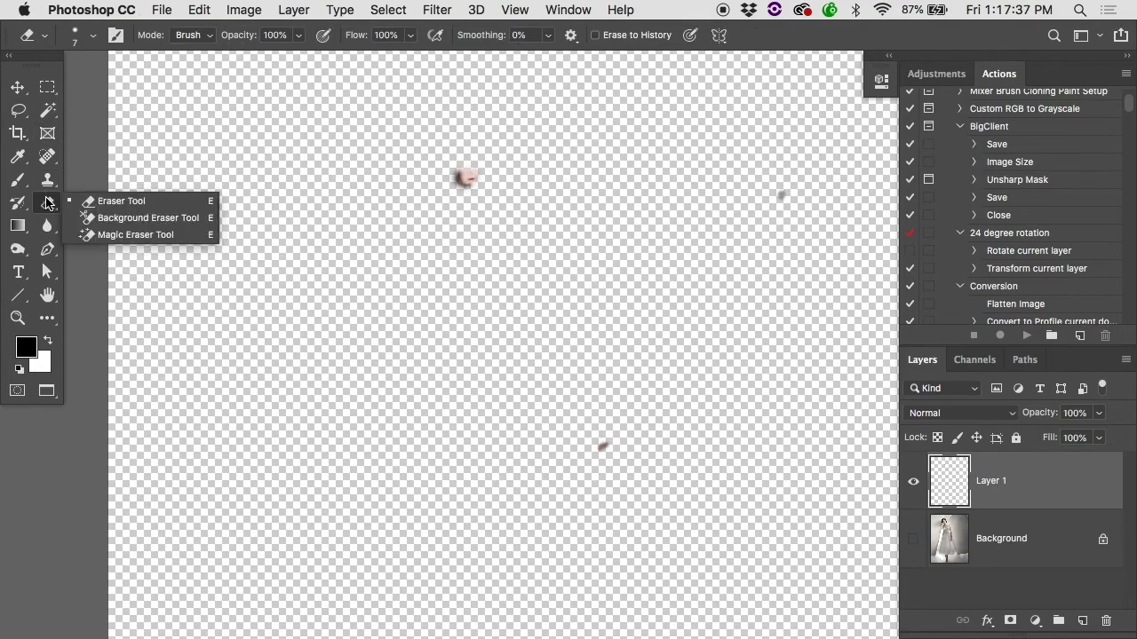
click(99, 202)
key(bracketright)
key(bracketright)
key(bracketright)
key(bracketright)
key(bracketright)
key(bracketright)
key(bracketright)
key(bracketright)
key(bracketright)
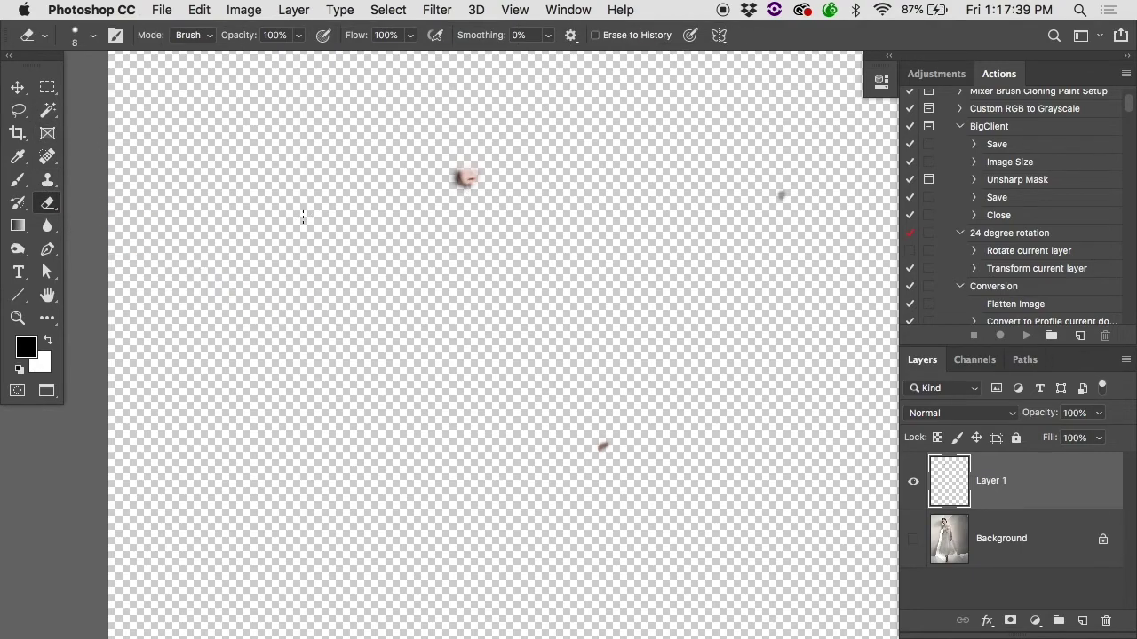
mouse_move(468, 197)
mouse_down()
mouse_move(459, 180)
mouse_move(477, 165)
mouse_move(450, 190)
mouse_up()
key(super+z)
- Show the Background again and erase the cheek patch from Layer 1 with an 80-size eraser
click(914, 537)
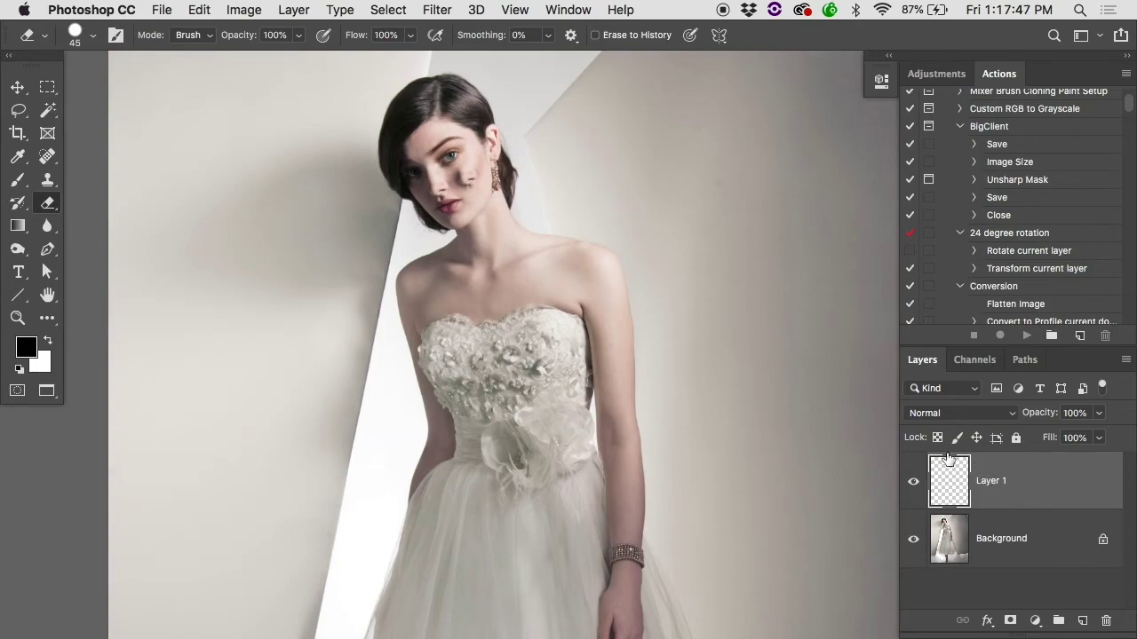
key(bracketright)
key(bracketright)
key(bracketright)
key(bracketright)
mouse_move(479, 178)
mouse_down()
mouse_move(461, 175)
mouse_move(453, 157)
mouse_move(469, 156)
mouse_up()
key(s)
alt+click(481, 188)
key(e)
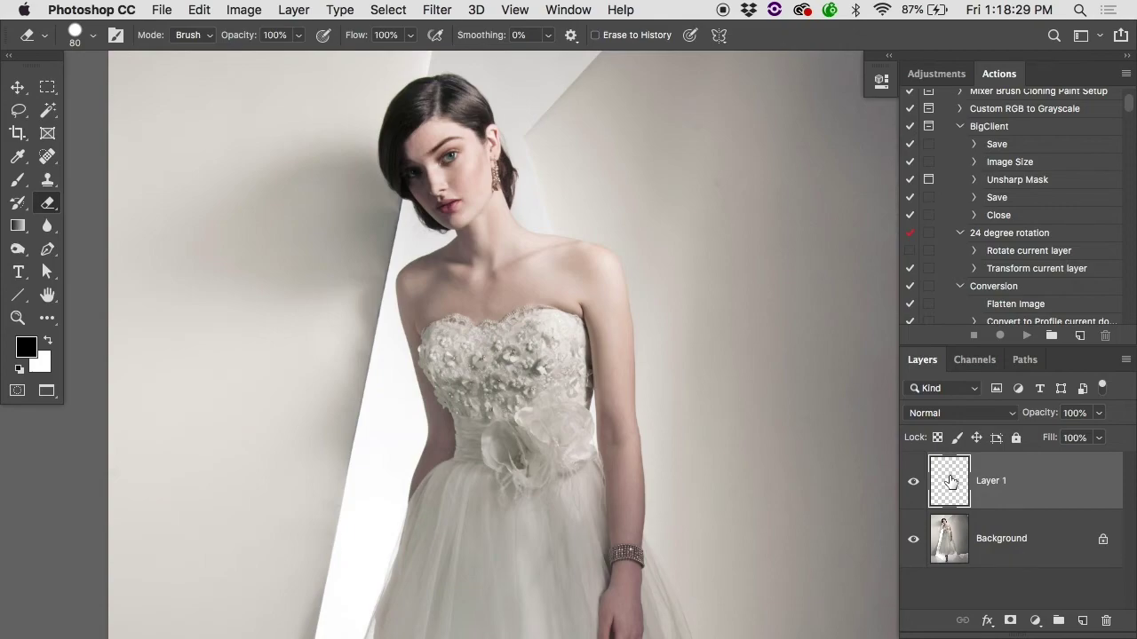
key(s)
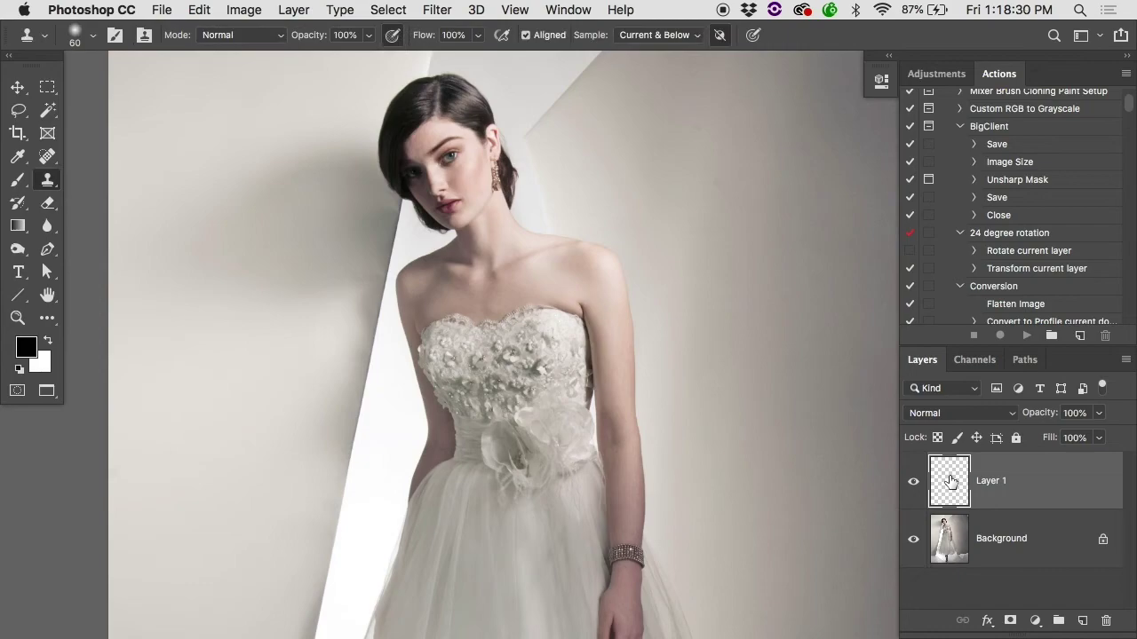
click(668, 34)
click(665, 21)
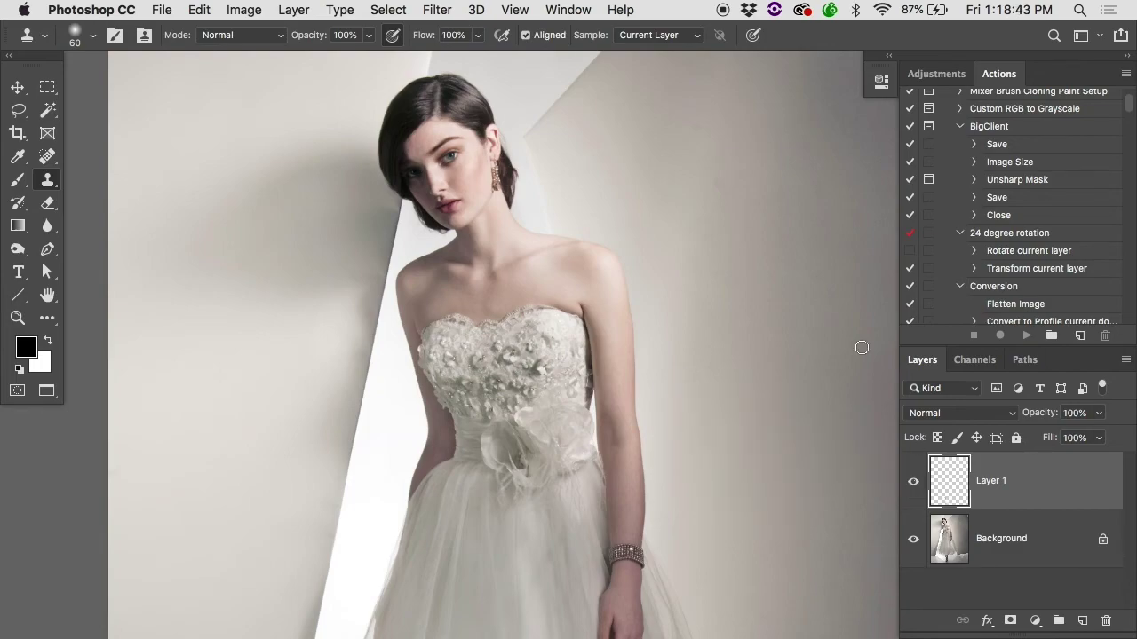
click(673, 38)
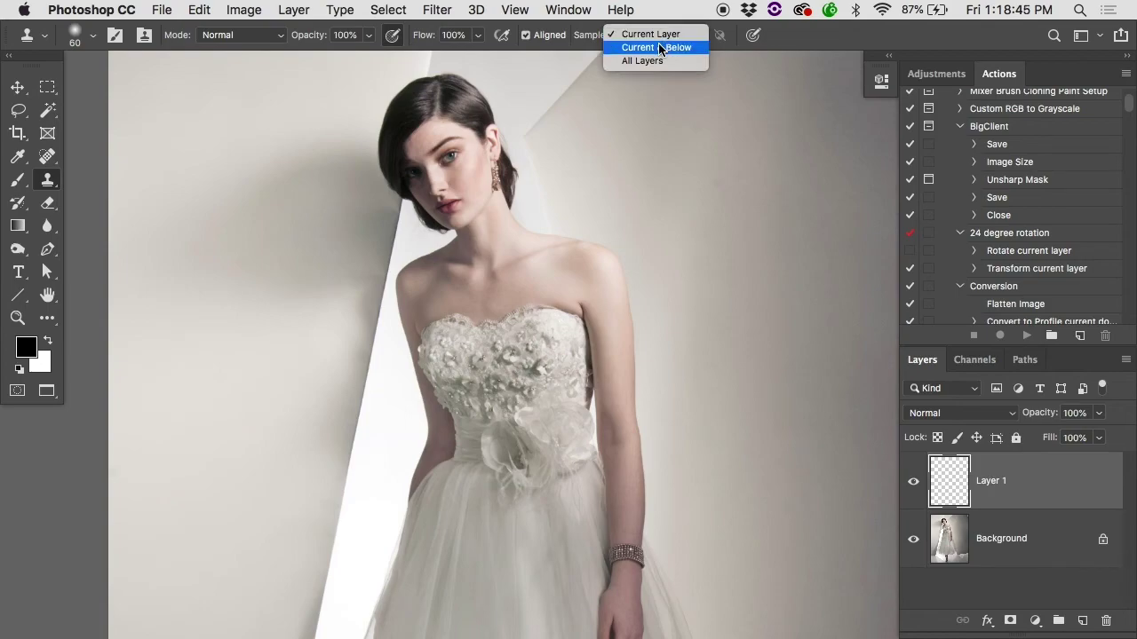
click(660, 48)
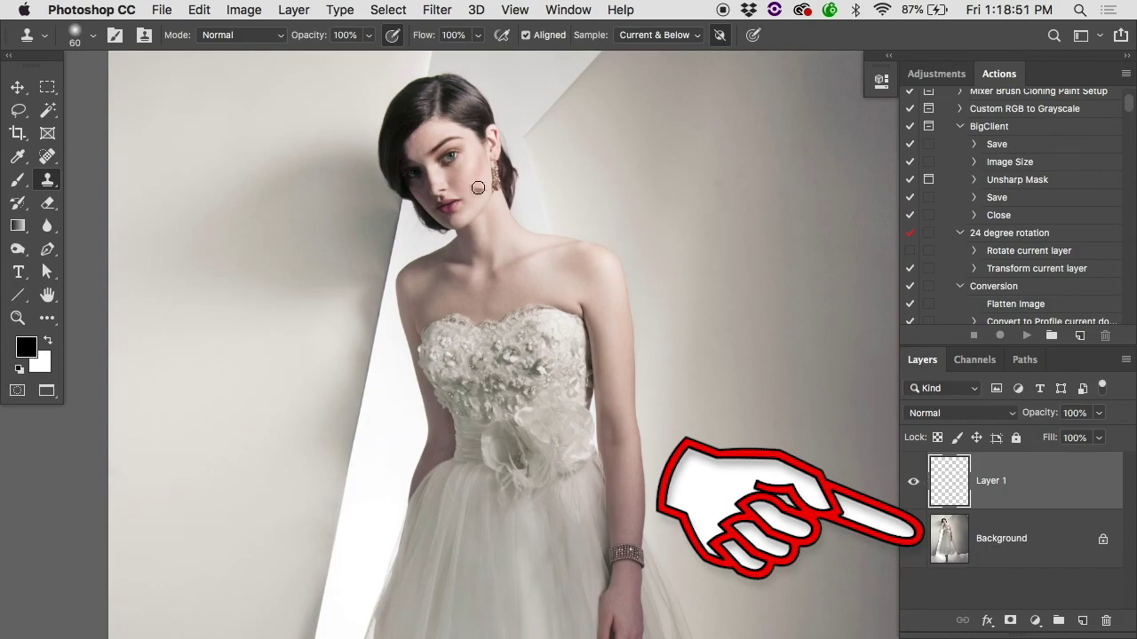
- Sample the bride's lips and stamp their texture onto her forehead above the left brow
scroll(478, 188, up, 3)
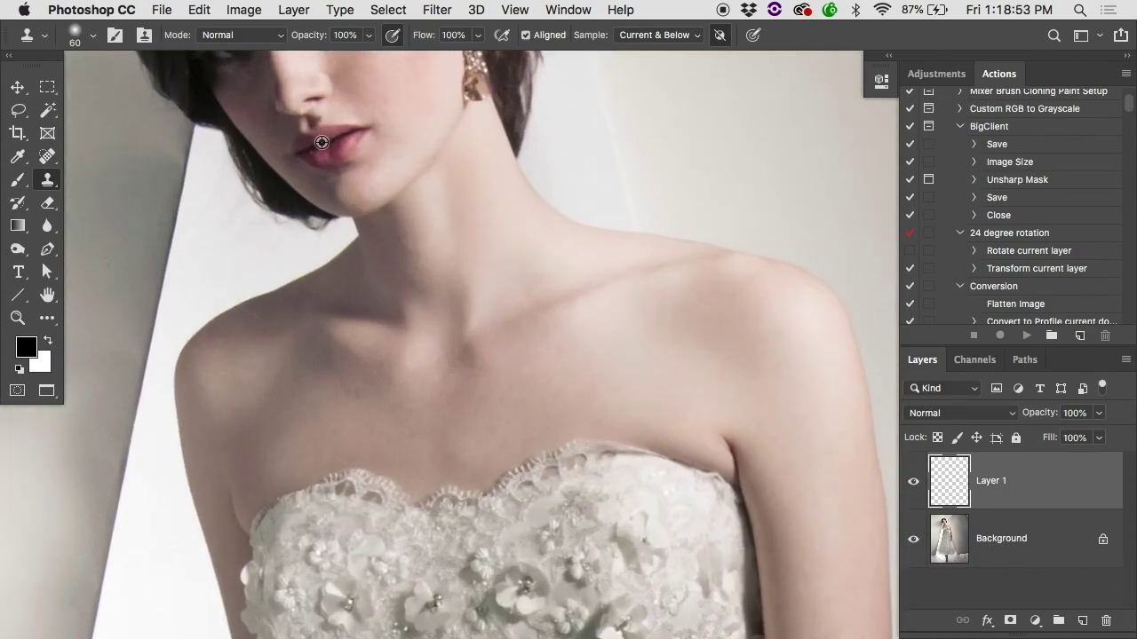
alt+click(321, 142)
scroll(377, 143, up, 5)
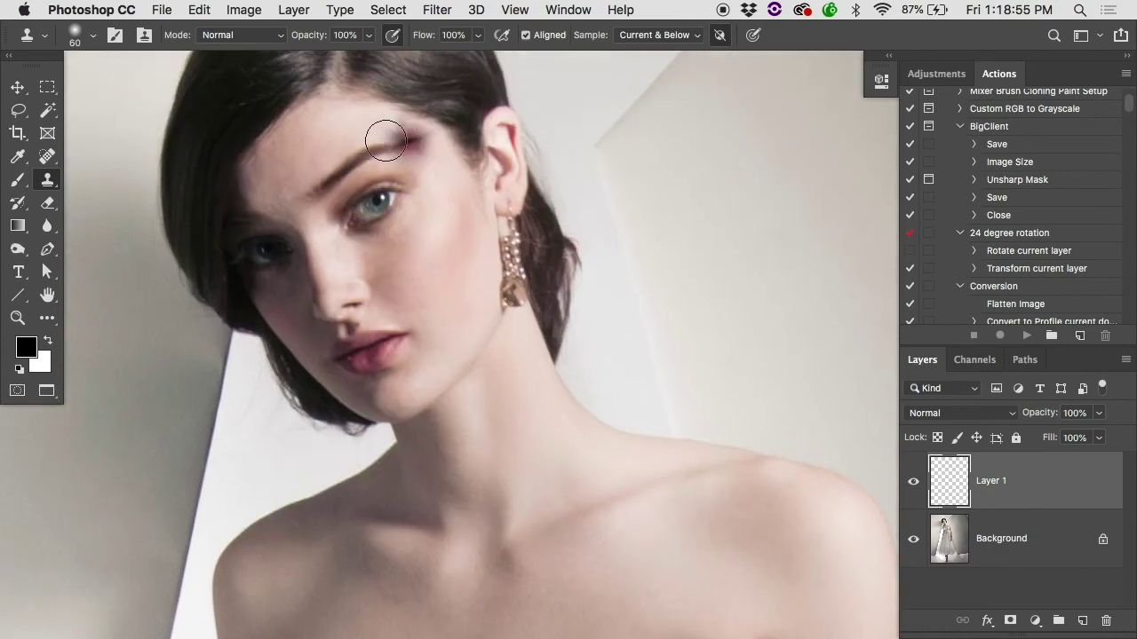
mouse_move(289, 160)
mouse_down()
mouse_move(260, 182)
mouse_move(316, 143)
mouse_up()
scroll(619, 376, down, 2)
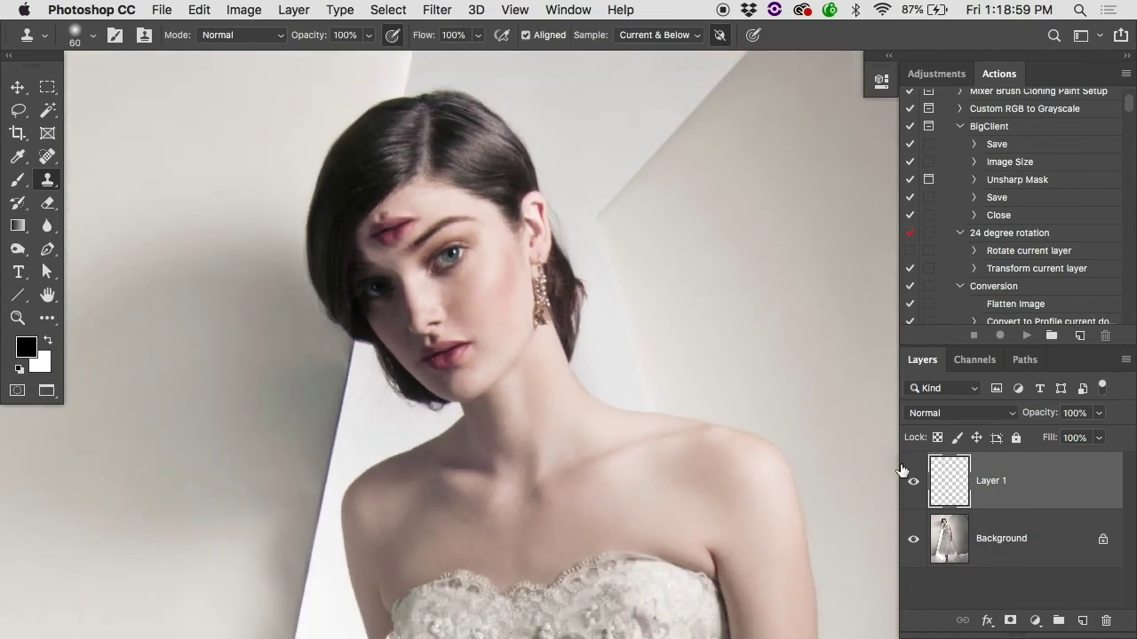